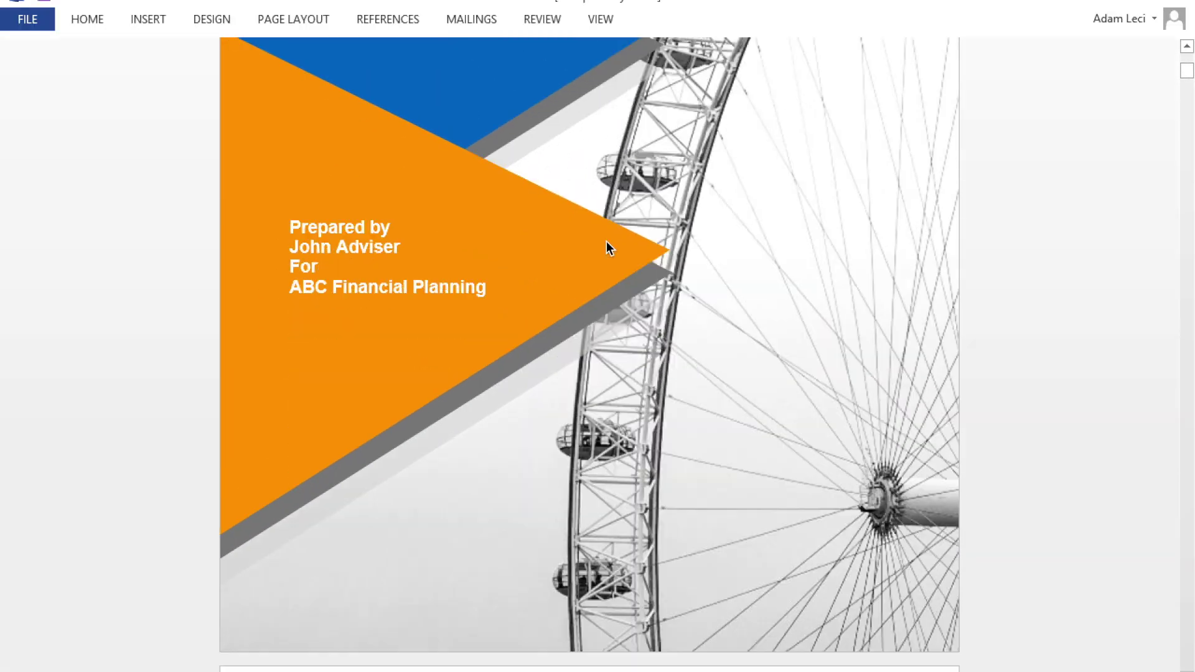
Step: Look through the sample financial plan document, from its cover page to the summary of assets and liabilities
{"action": "scroll", "coordinate": [606, 247], "scroll_direction": "down", "scroll_amount": 8}
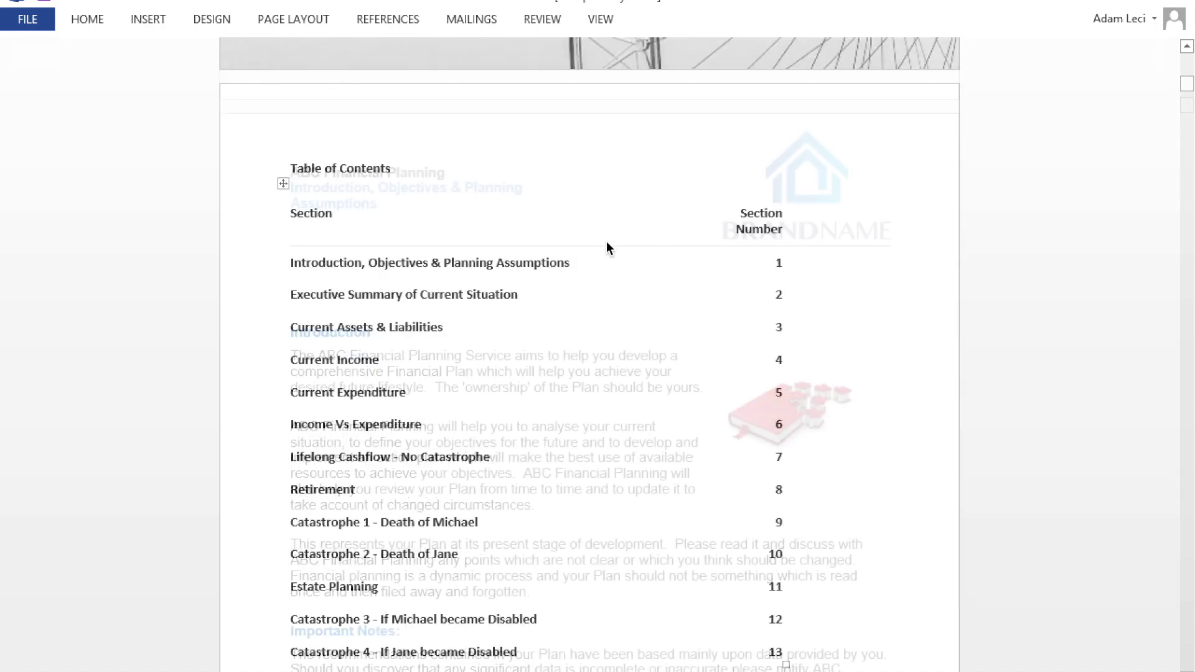
{"action": "scroll", "coordinate": [606, 247], "scroll_direction": "down", "scroll_amount": 9}
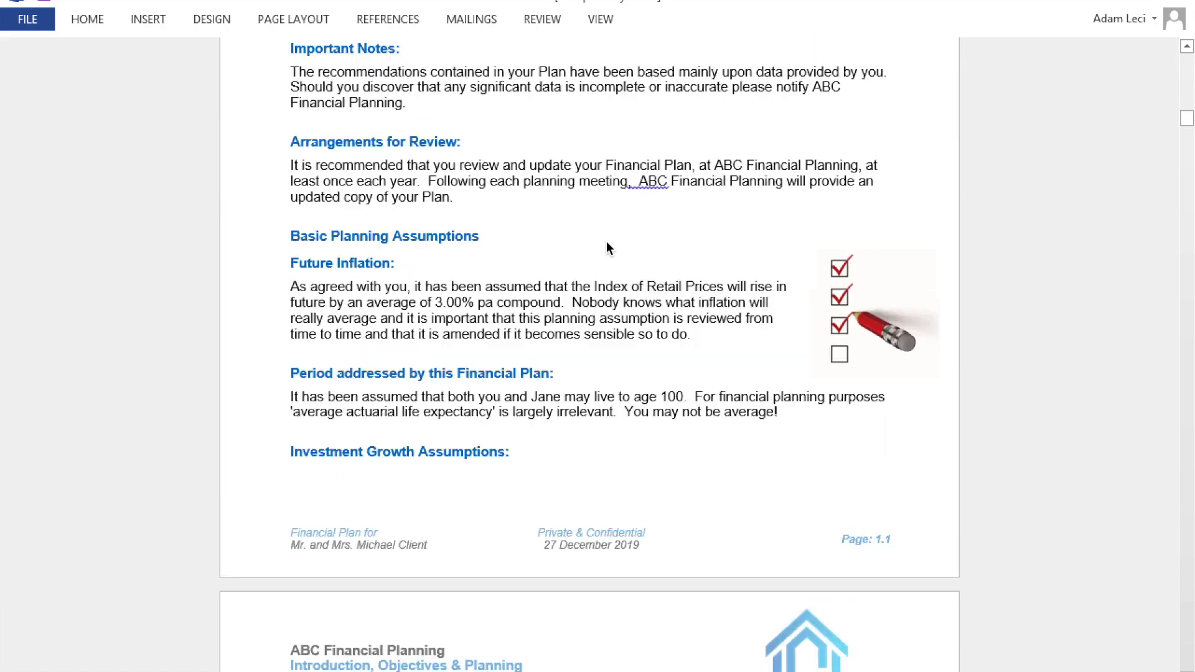
{"action": "scroll", "coordinate": [608, 248], "scroll_direction": "down", "scroll_amount": 5}
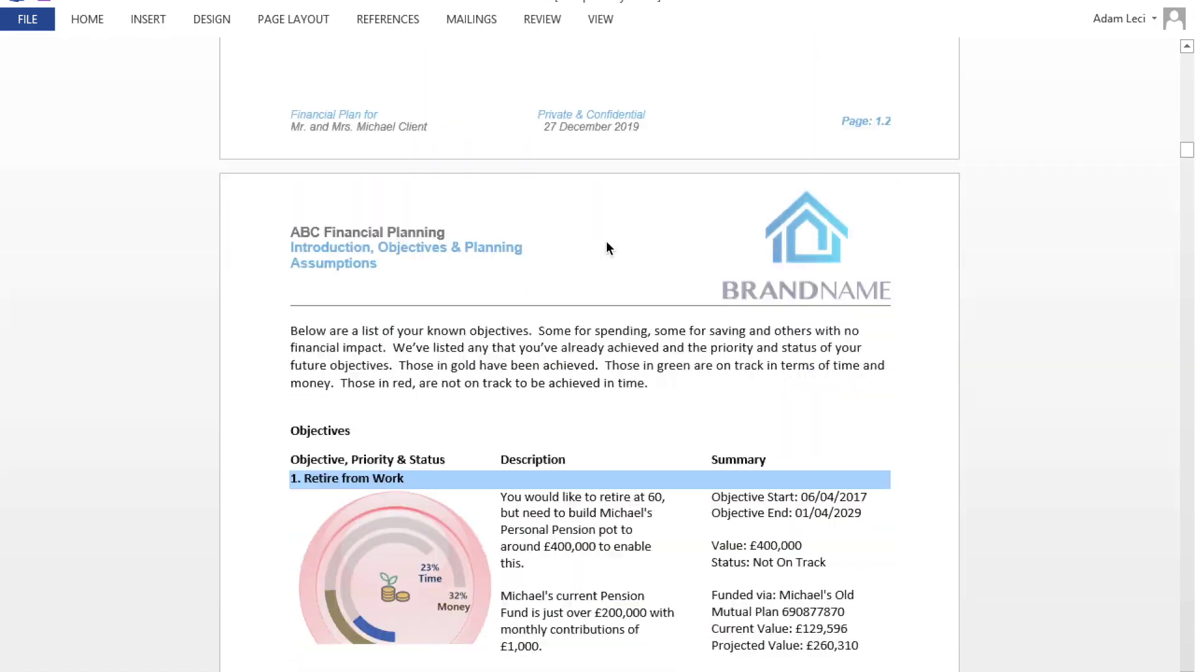
{"action": "scroll", "coordinate": [606, 241], "scroll_direction": "down", "scroll_amount": 3}
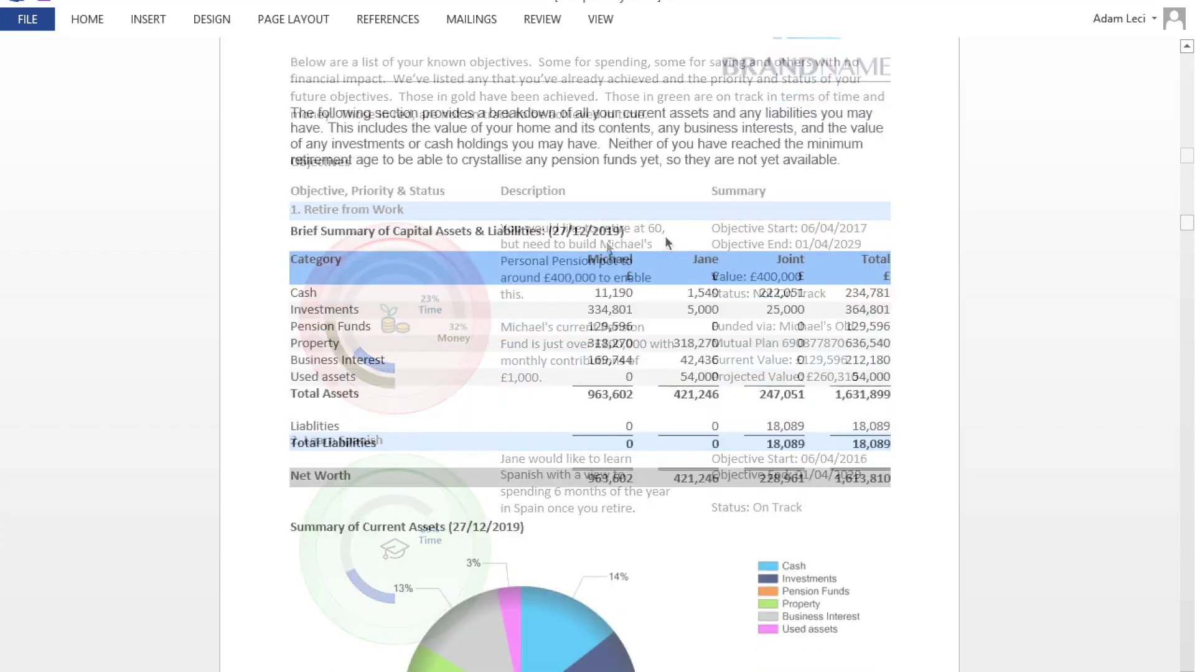
{"action": "scroll", "coordinate": [665, 238], "scroll_direction": "down", "scroll_amount": 9}
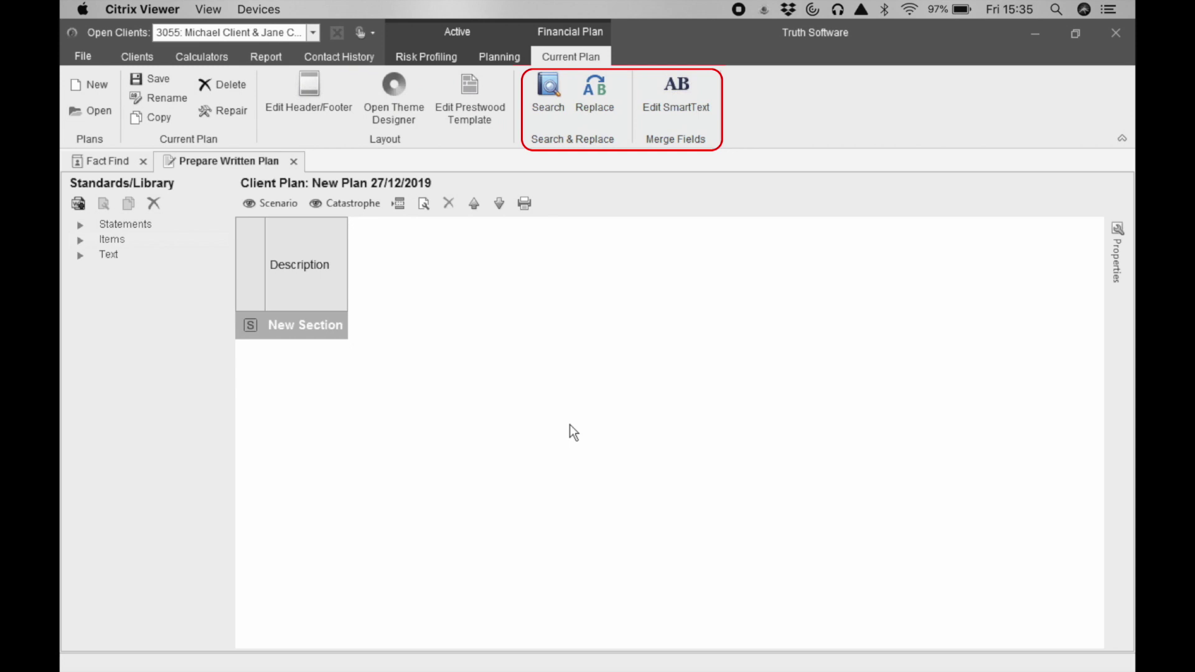
Step: Open the client's Summary Financial Plan in Truth Software and look through its sections
{"action": "left_click", "coordinate": [93, 110]}
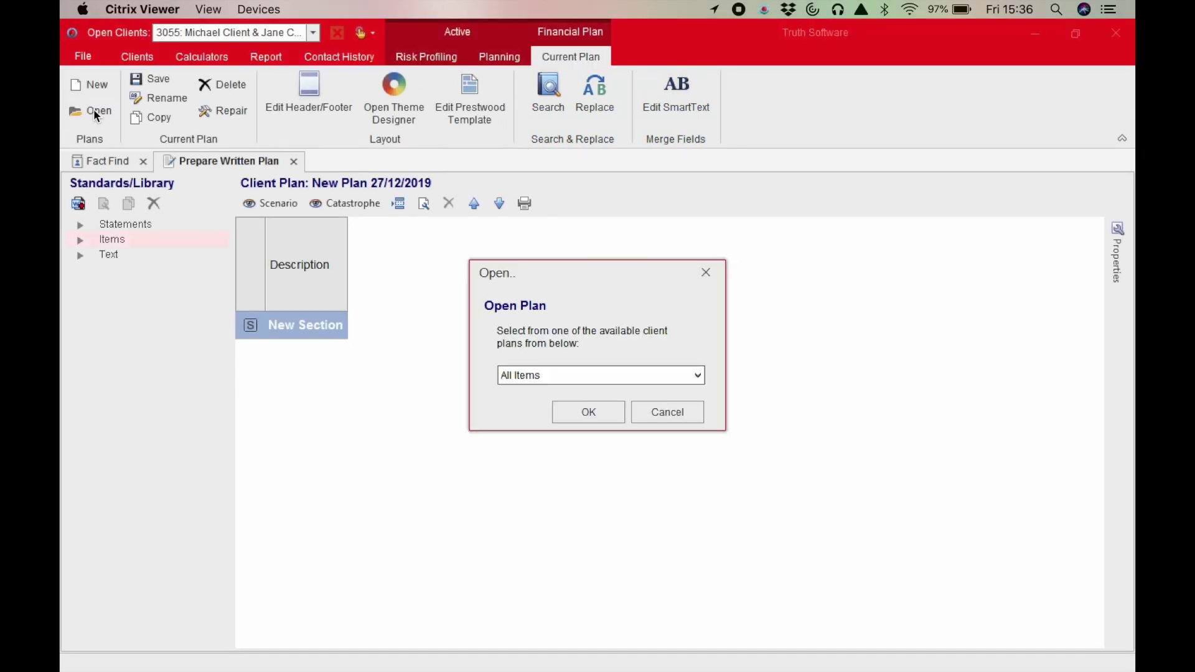
{"action": "left_click", "coordinate": [551, 376]}
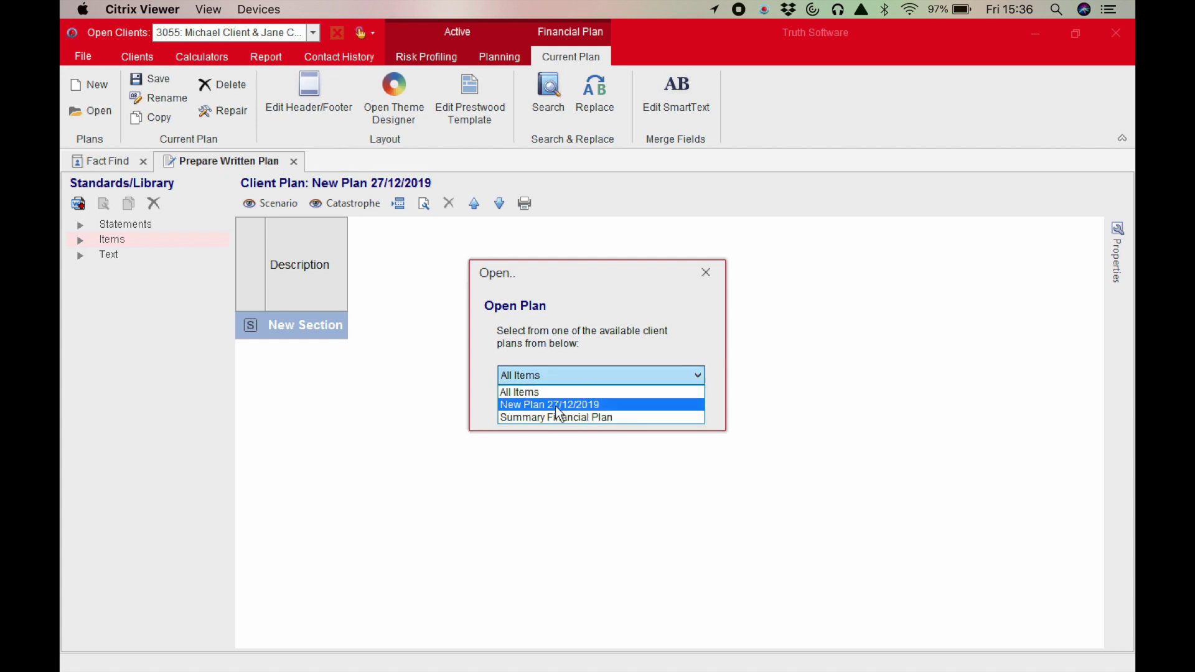
{"action": "left_click", "coordinate": [557, 417]}
{"action": "left_click", "coordinate": [595, 409]}
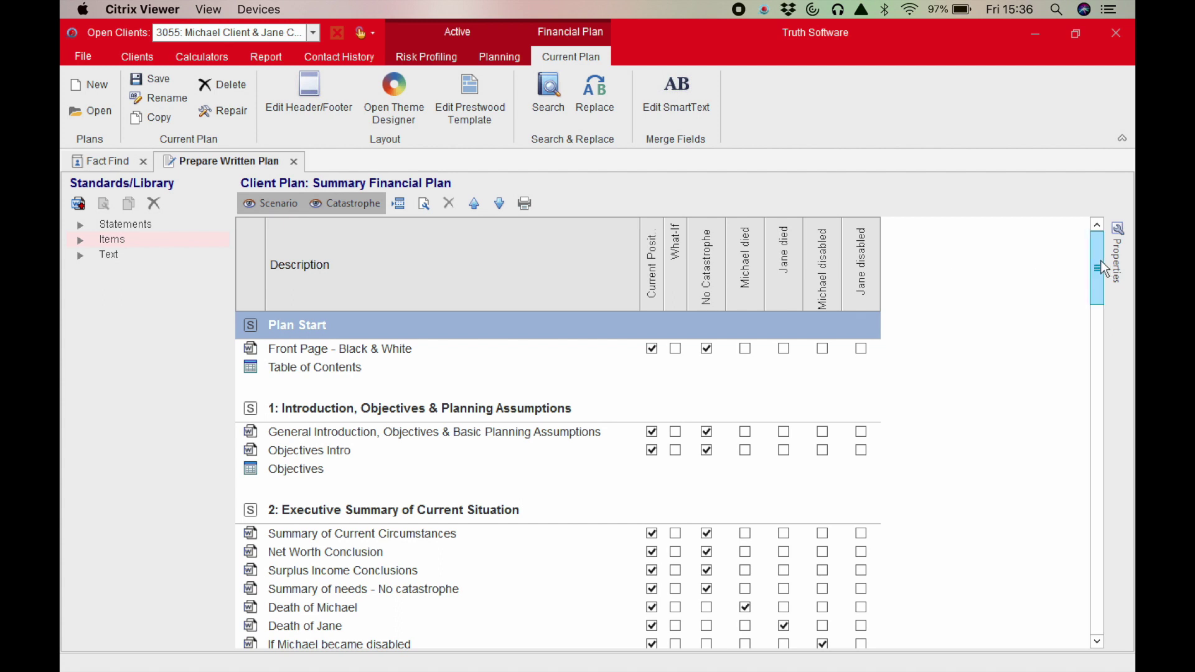
{"action": "left_click_drag", "start_coordinate": [1103, 268], "coordinate": [1098, 233]}
{"action": "left_click_drag", "start_coordinate": [1097, 260], "coordinate": [1094, 350]}
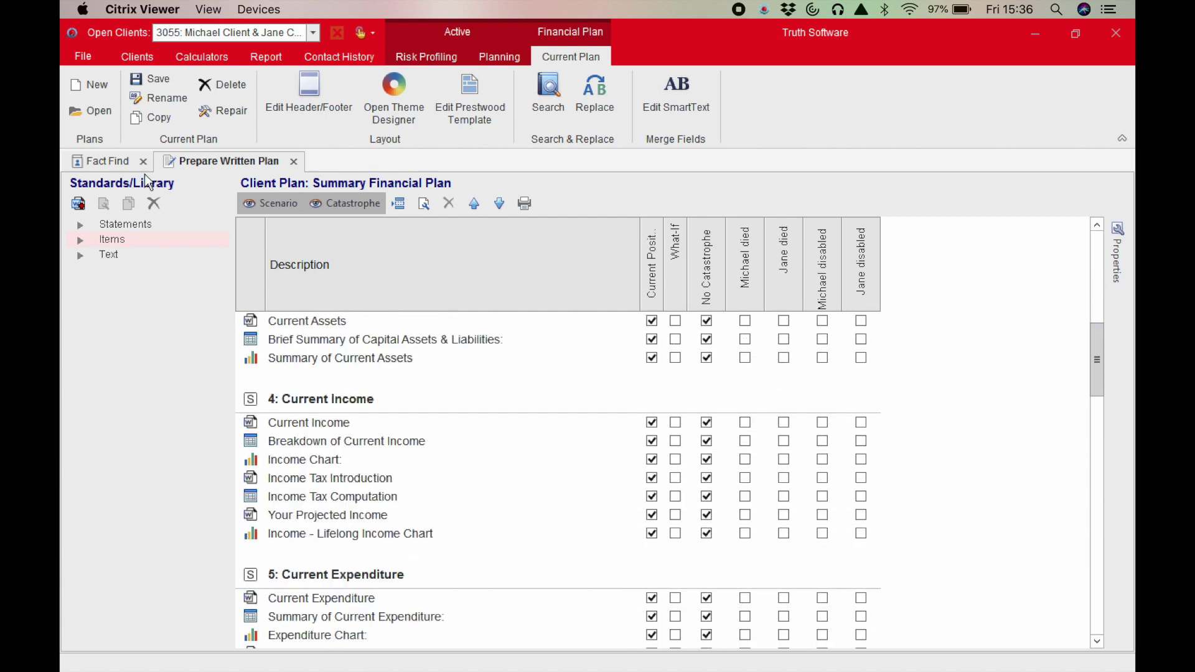
Step: Create a new client plan from the Blank template, named New Plan 27/12/2019
{"action": "left_click", "coordinate": [86, 90]}
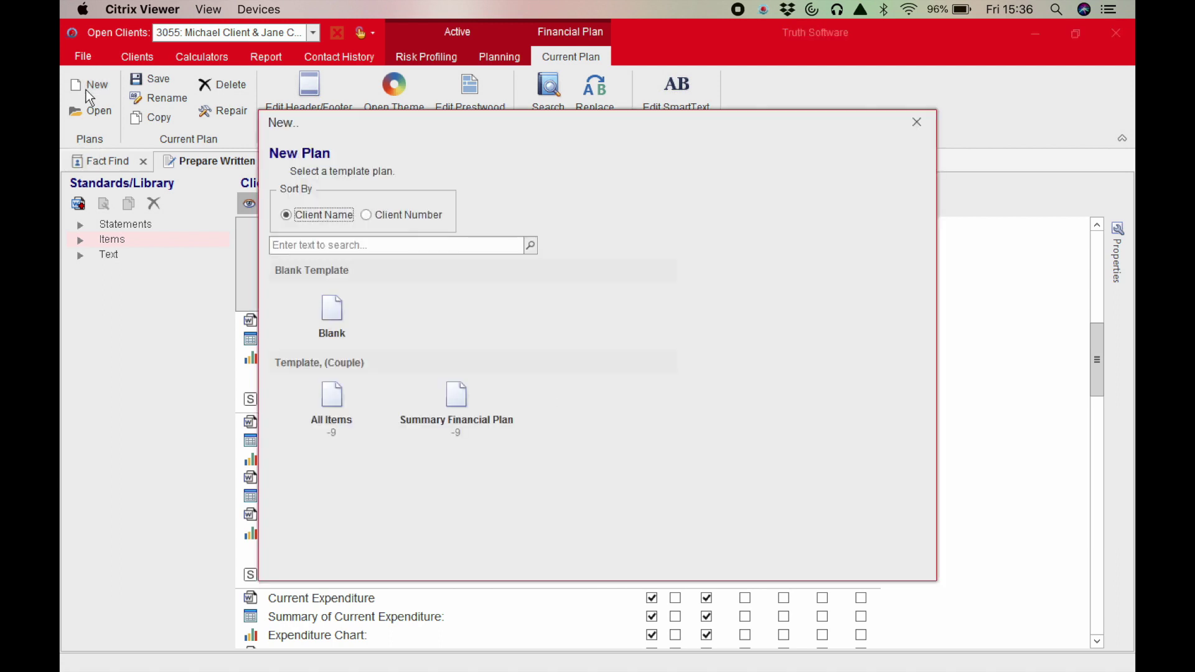
{"action": "left_click", "coordinate": [334, 313]}
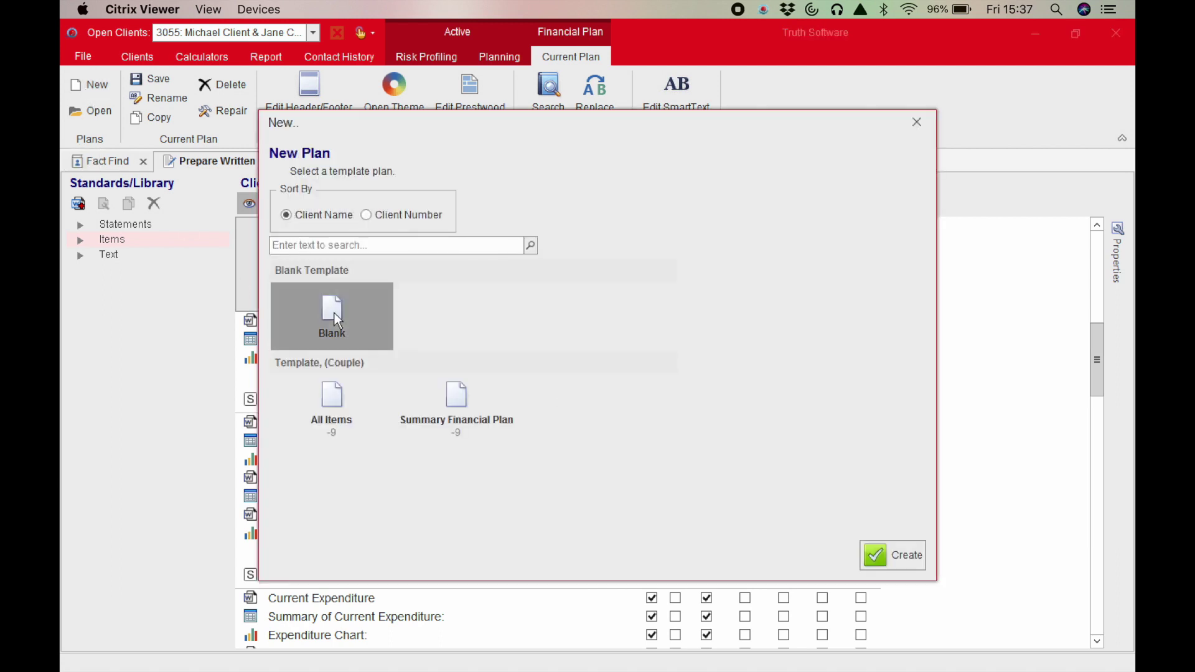
{"action": "left_click", "coordinate": [902, 552]}
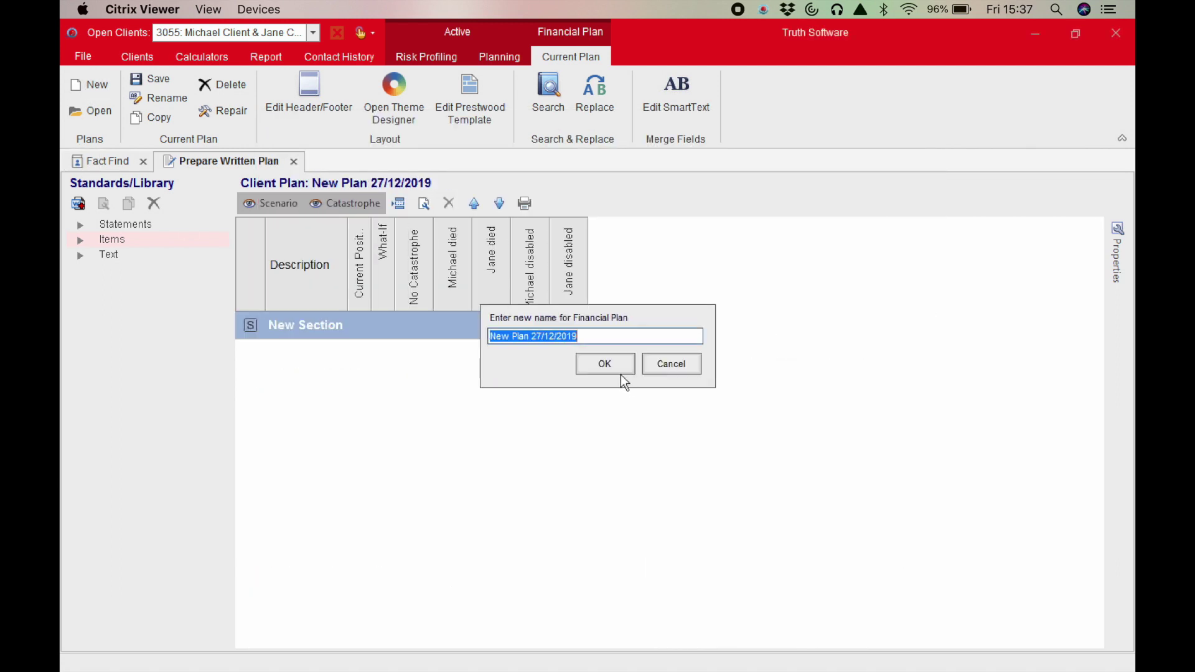
{"action": "left_click", "coordinate": [620, 368]}
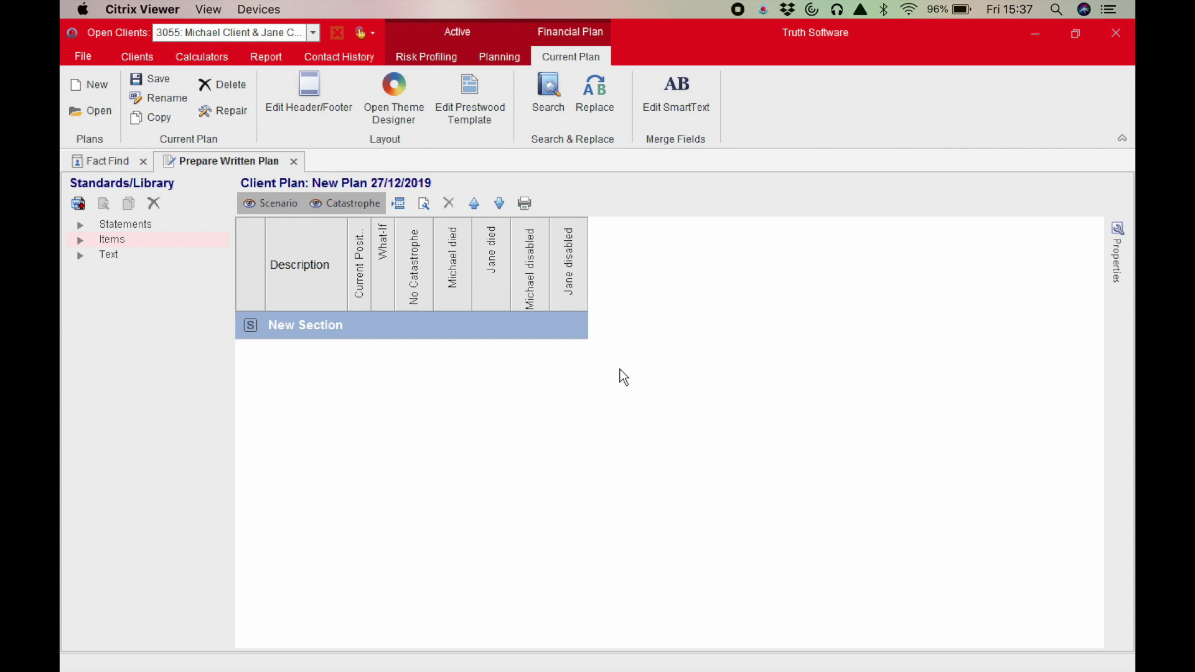
Step: Examine the contents of the Statements, Items and Text groups in the standards library
{"action": "left_click", "coordinate": [80, 225]}
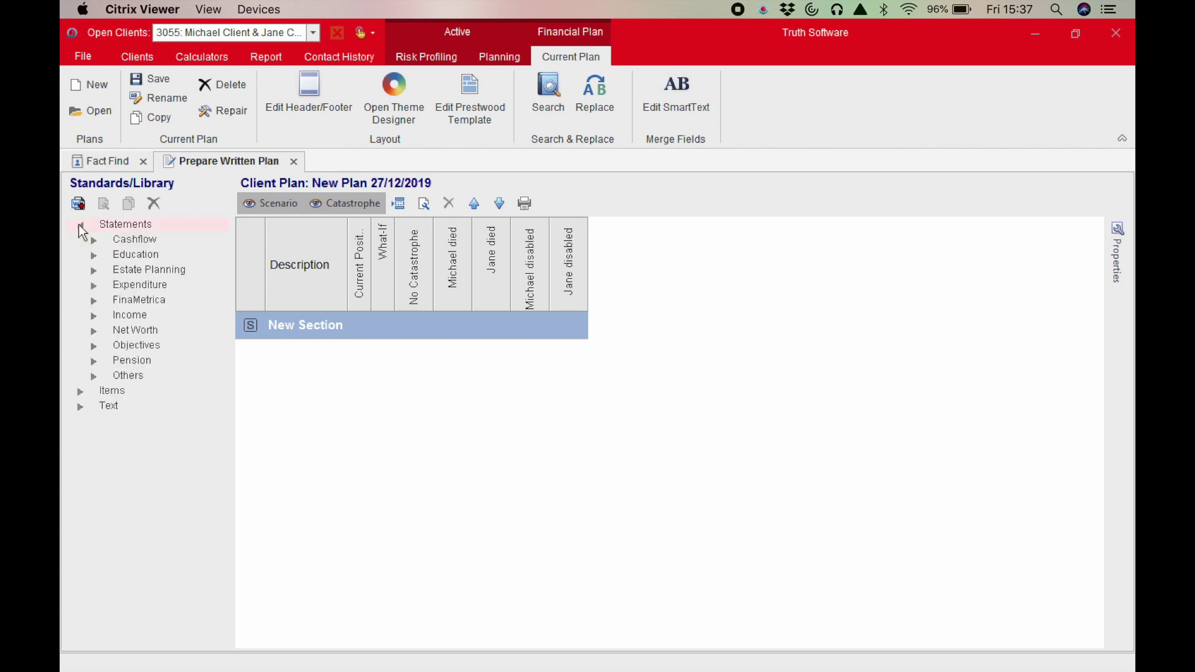
{"action": "left_click", "coordinate": [80, 225]}
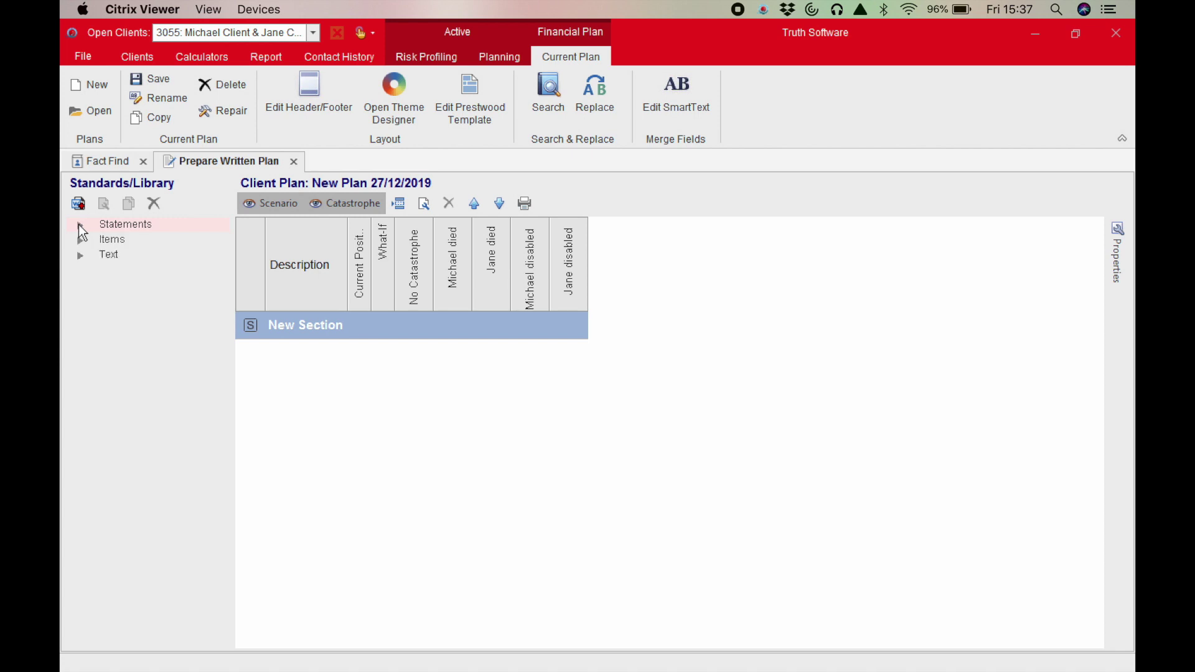
{"action": "left_click", "coordinate": [79, 240]}
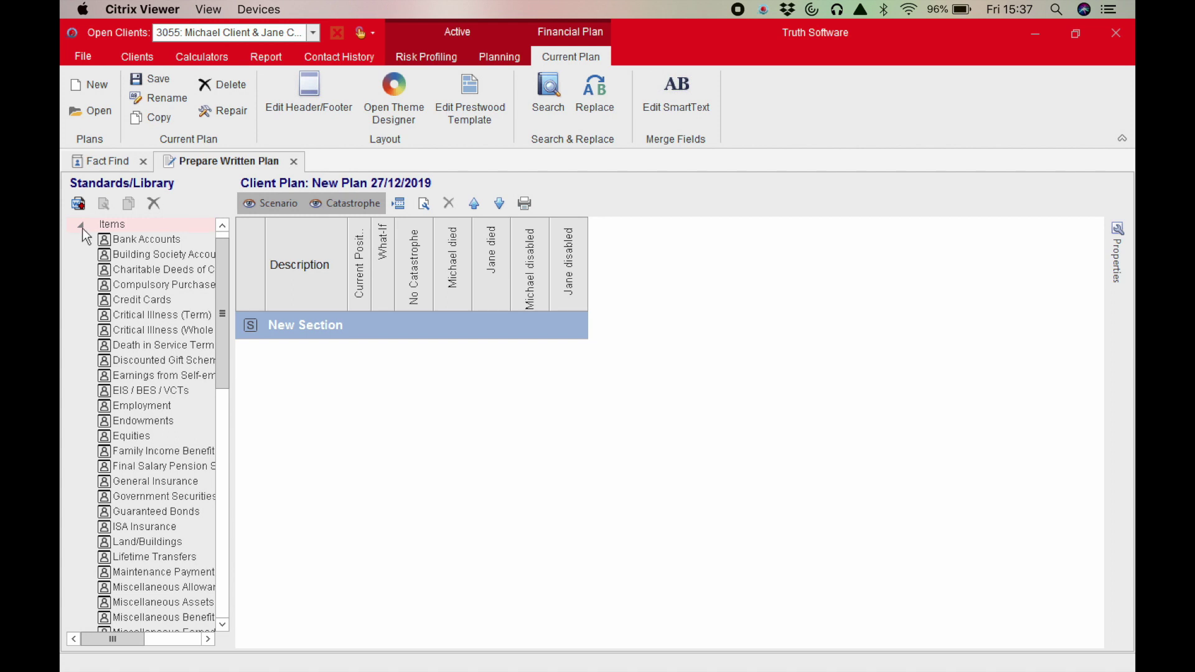
{"action": "left_click", "coordinate": [81, 226]}
{"action": "left_click", "coordinate": [78, 255]}
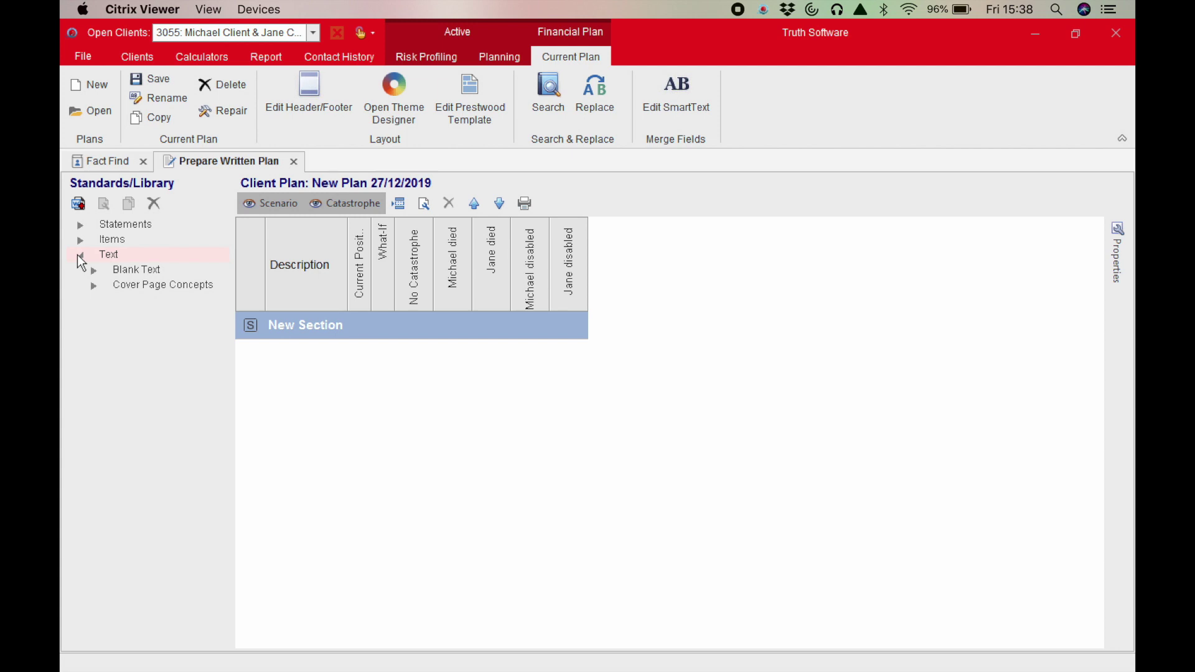
{"action": "left_click", "coordinate": [79, 255]}
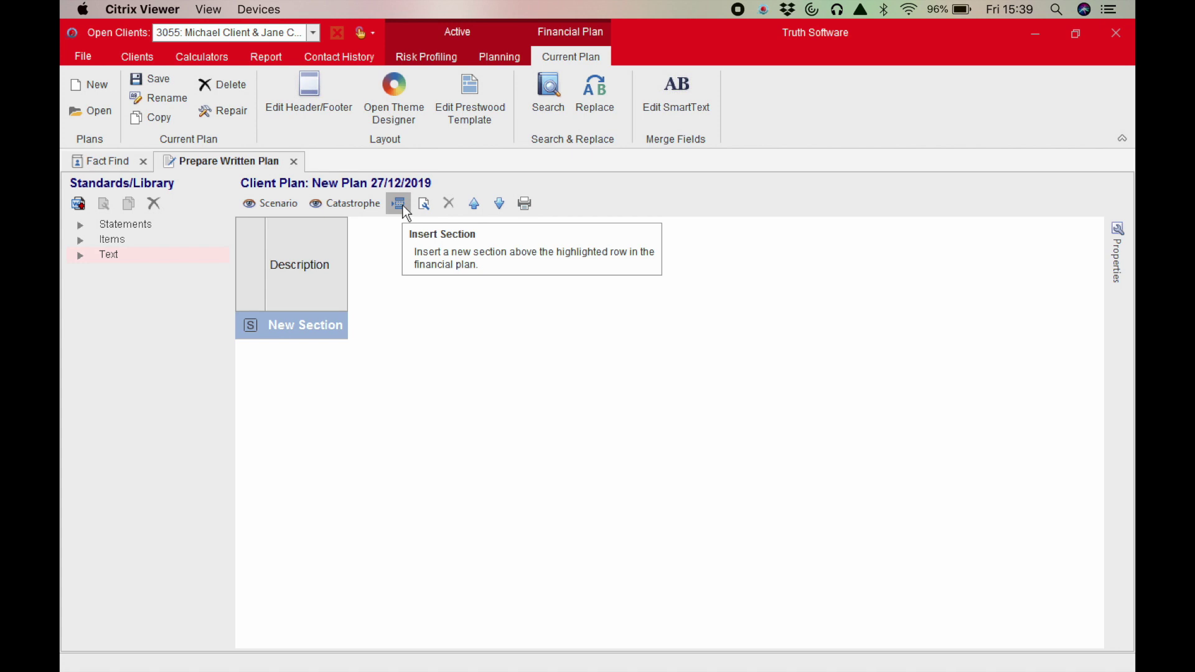
Step: Insert a new section into the blank plan, and delete section 1 again
{"action": "left_click", "coordinate": [403, 206]}
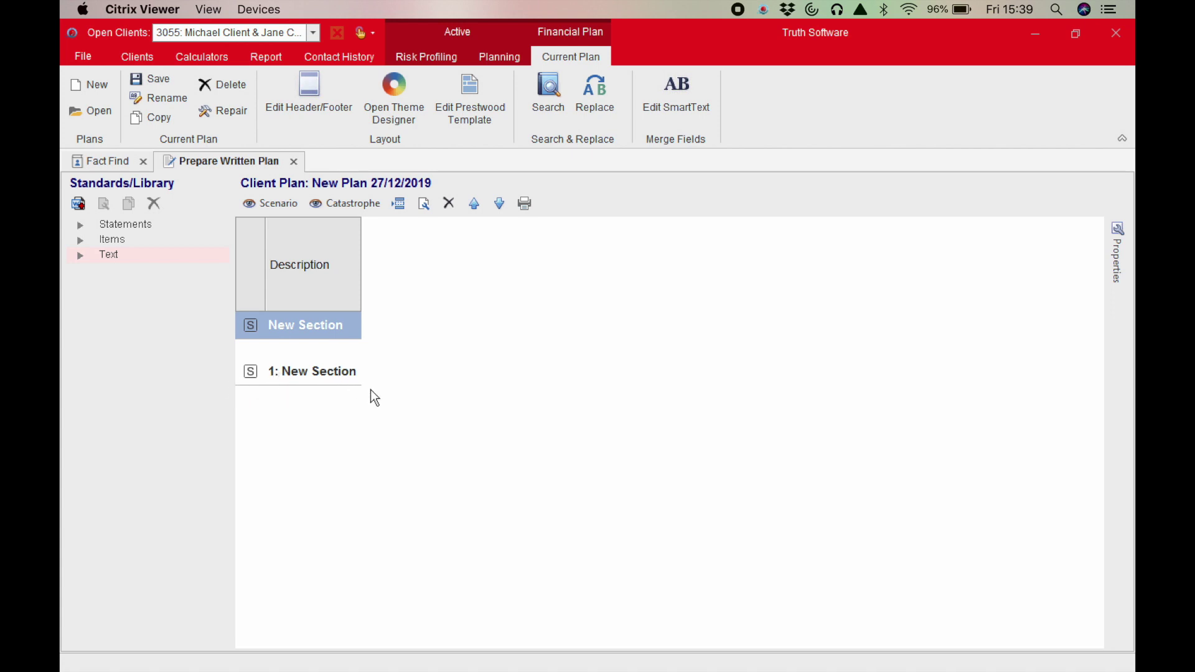
{"action": "left_click", "coordinate": [328, 381]}
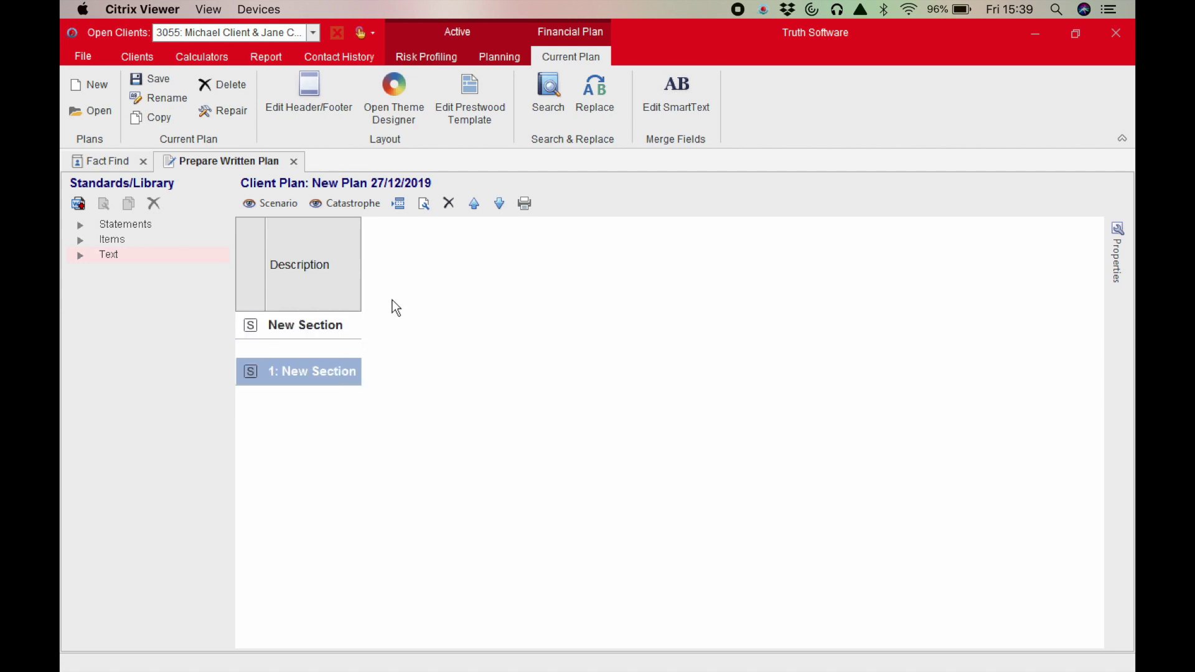
{"action": "left_click", "coordinate": [451, 204]}
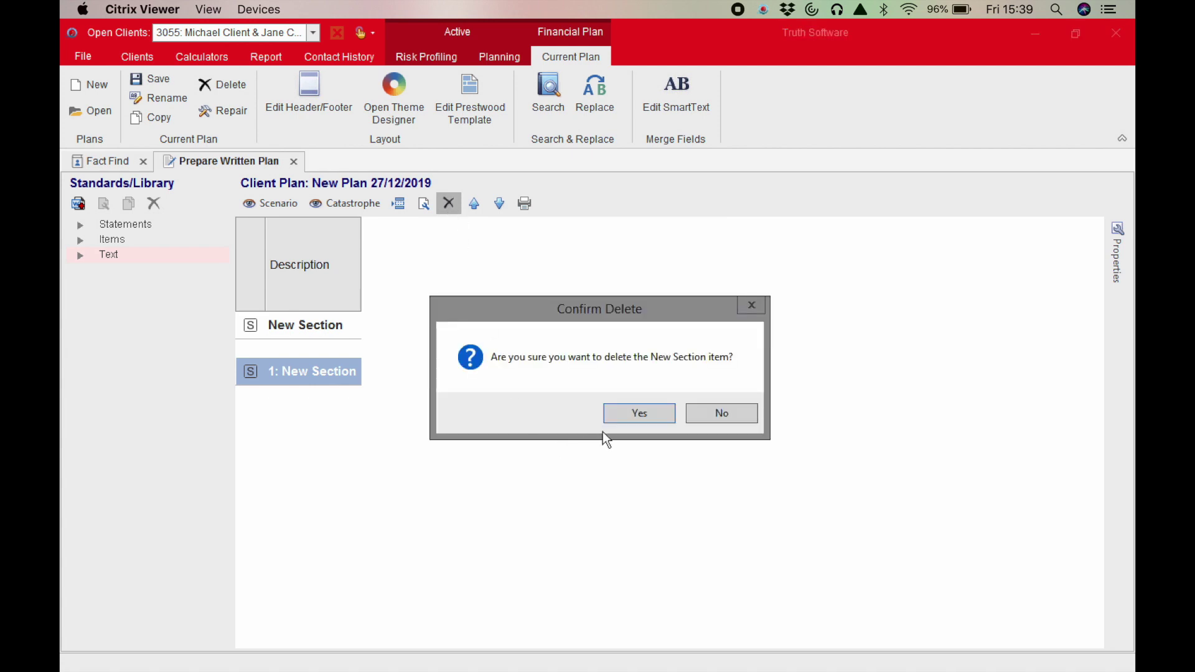
{"action": "left_click", "coordinate": [635, 412]}
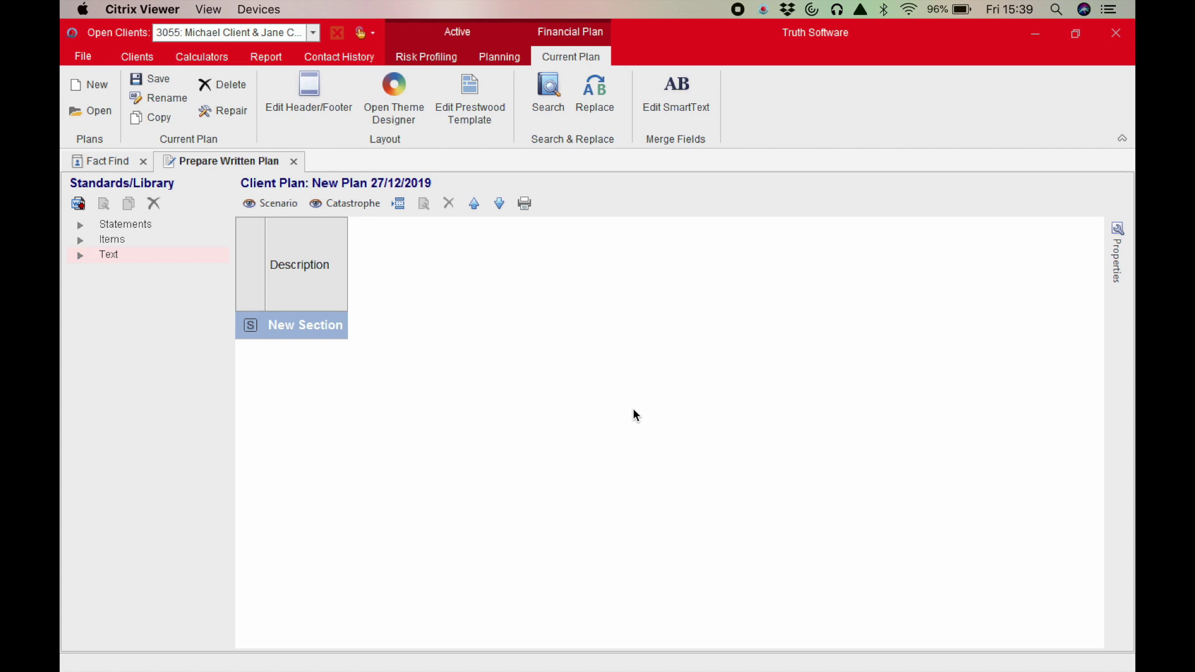
Step: Insert two additional sections into the new plan
{"action": "left_click", "coordinate": [399, 203]}
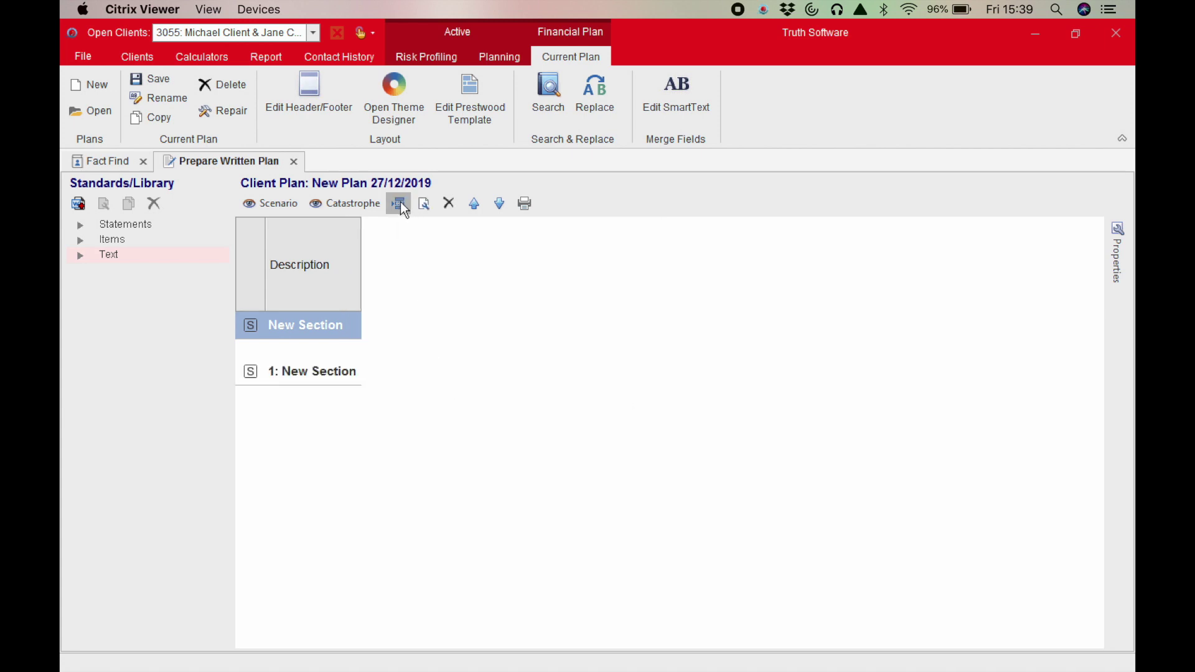
{"action": "left_click", "coordinate": [399, 203]}
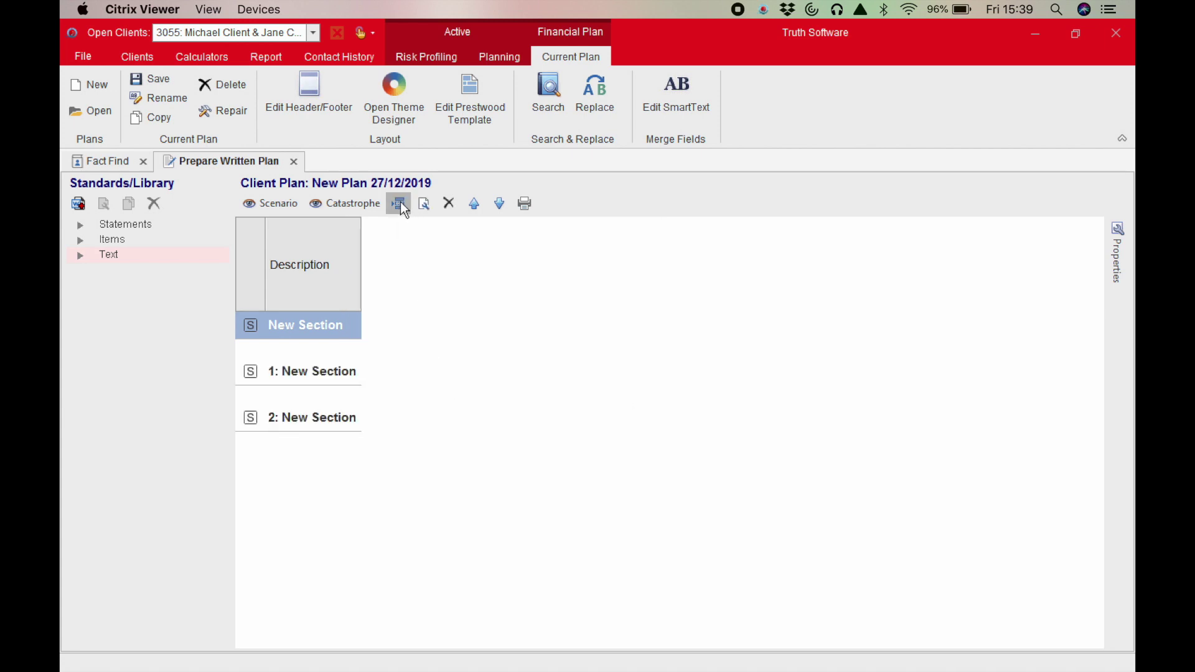
Step: Change the description of section 1 to Your Income in its properties and save it
{"action": "left_click", "coordinate": [323, 373]}
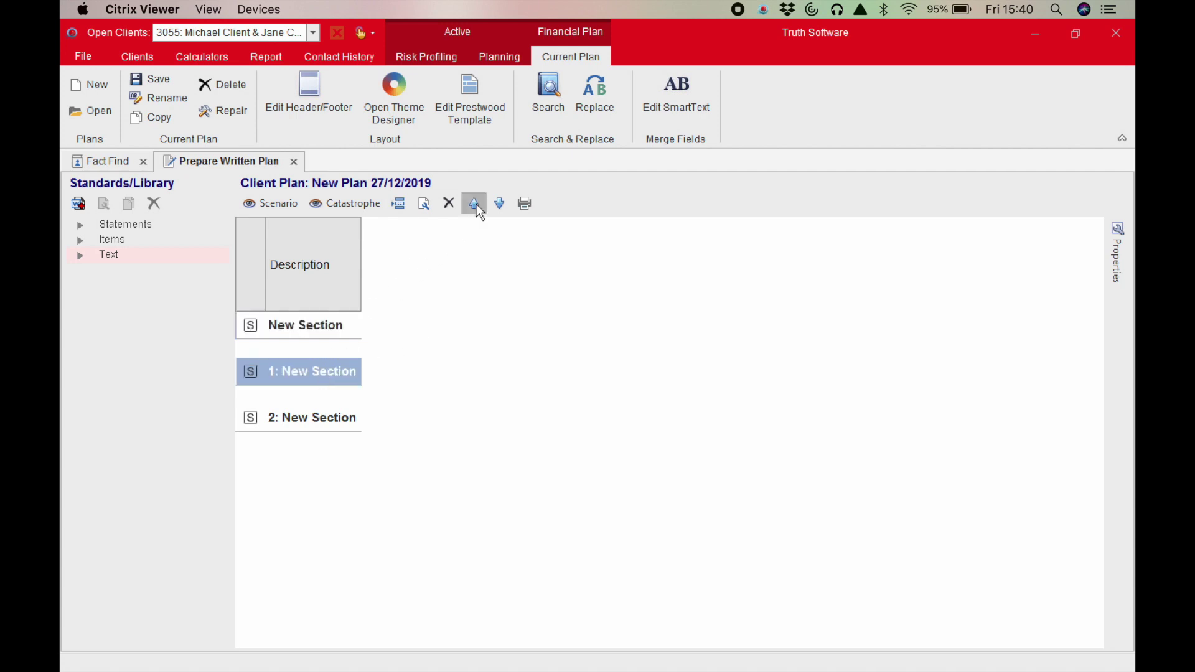
{"action": "left_click", "coordinate": [423, 203]}
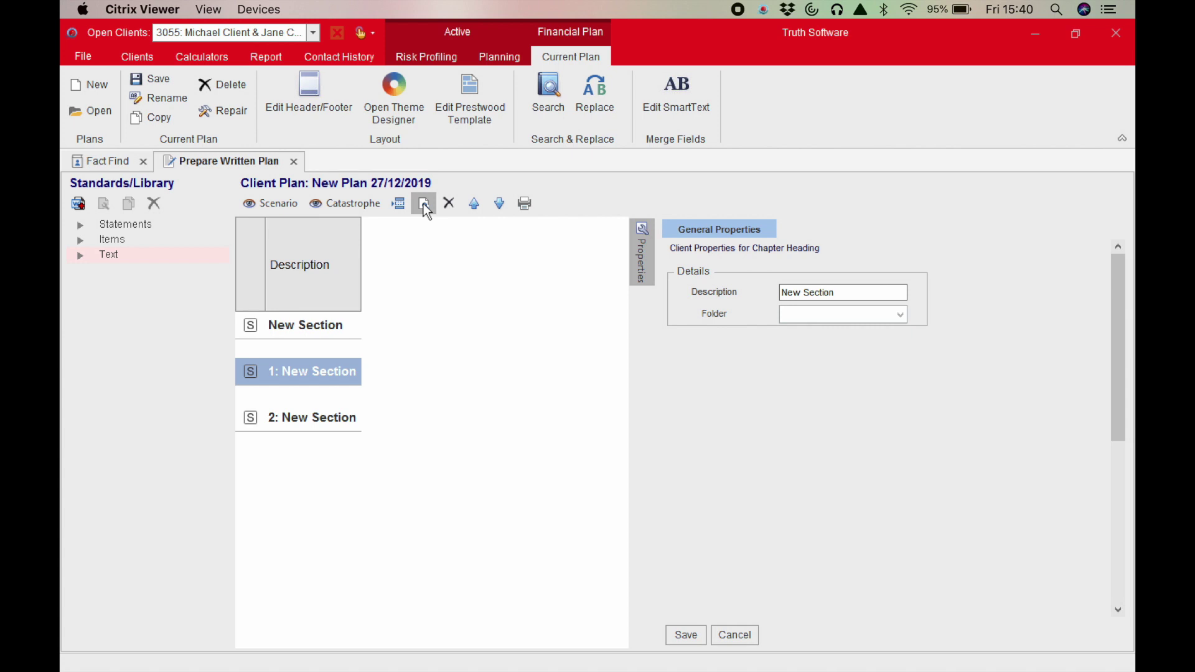
{"action": "left_click", "coordinate": [642, 252]}
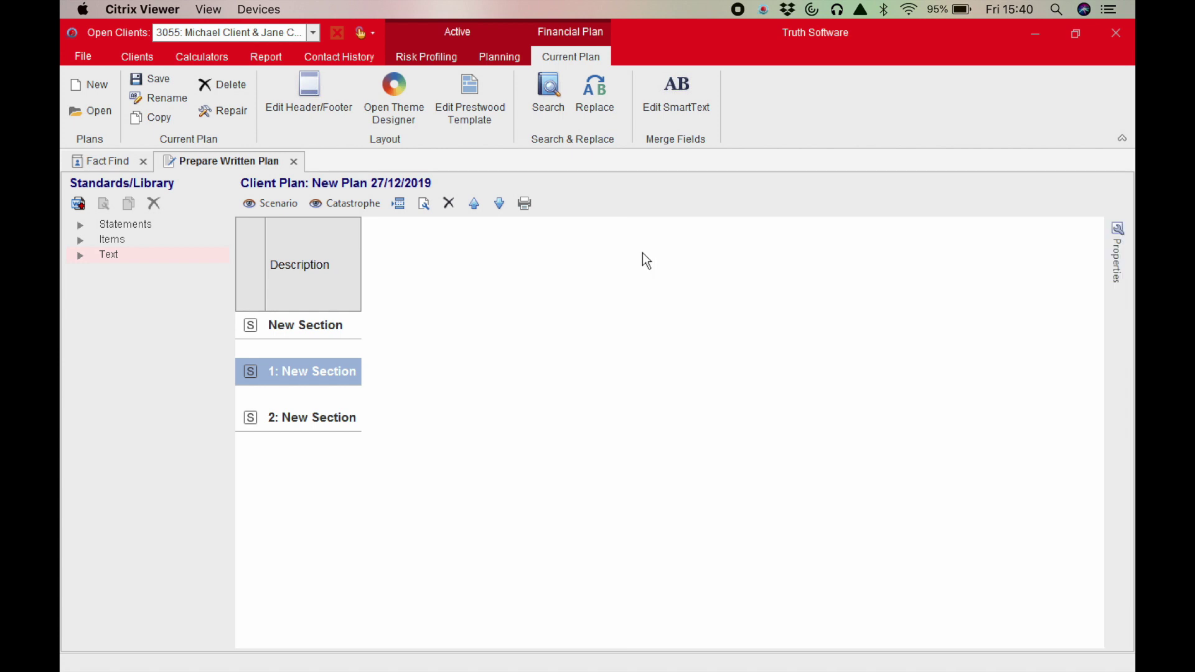
{"action": "left_click", "coordinate": [1117, 255]}
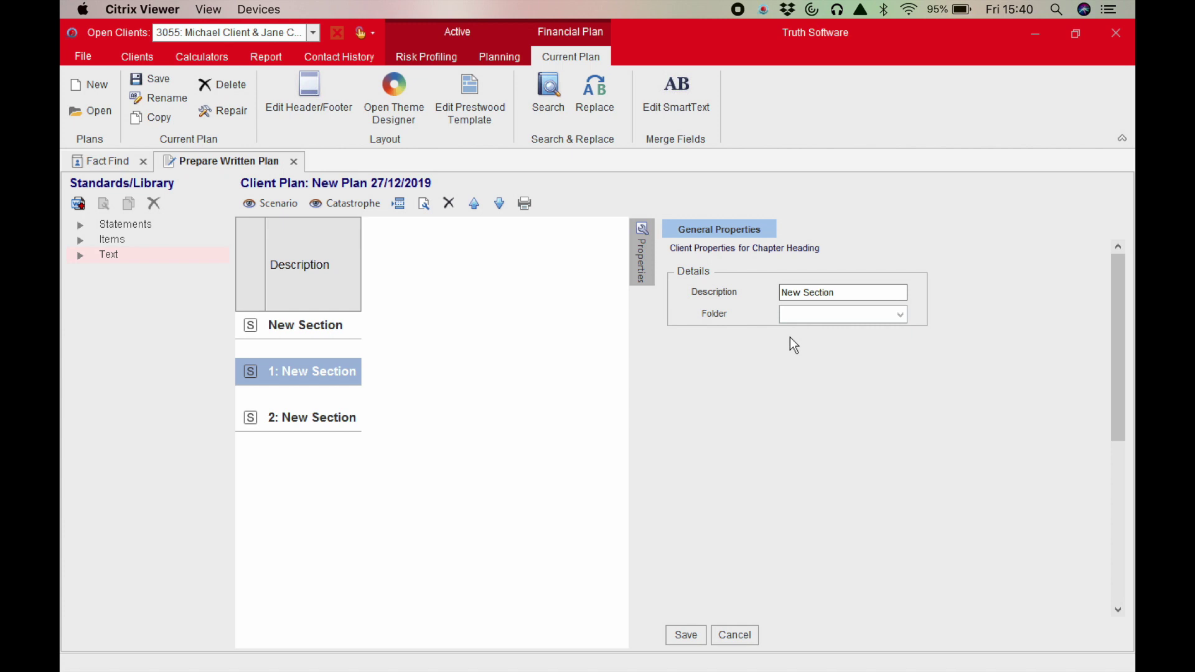
{"action": "triple_click", "coordinate": [843, 293]}
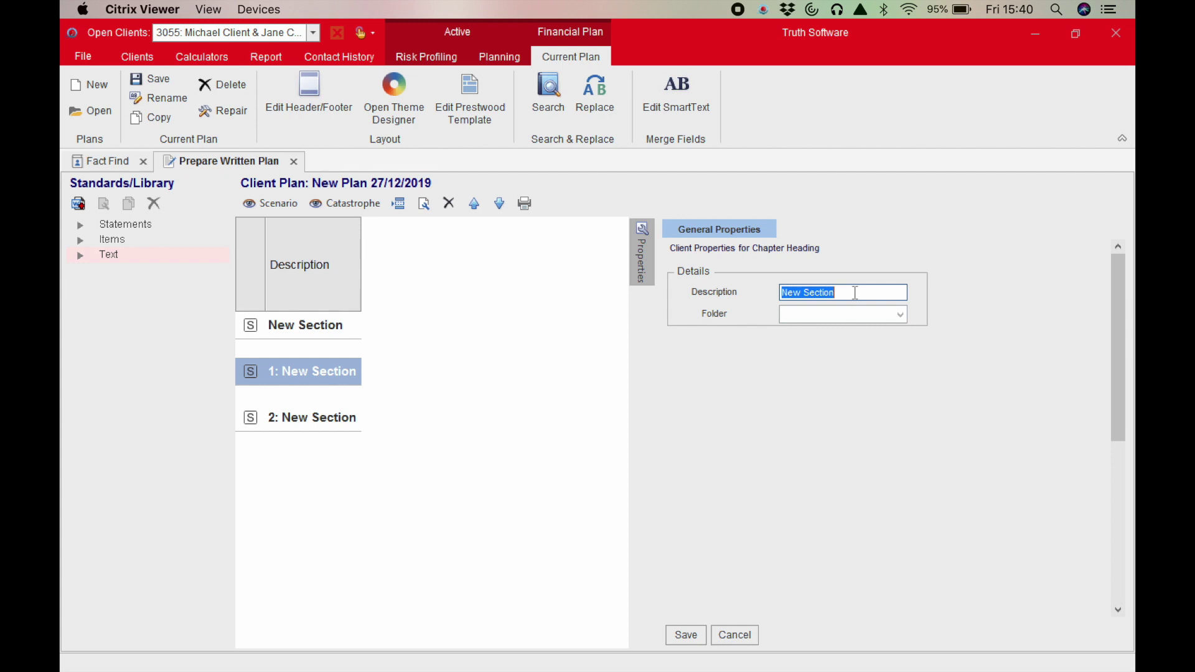
{"action": "key", "text": "BackSpace"}
{"action": "type", "text": "Your Income"}
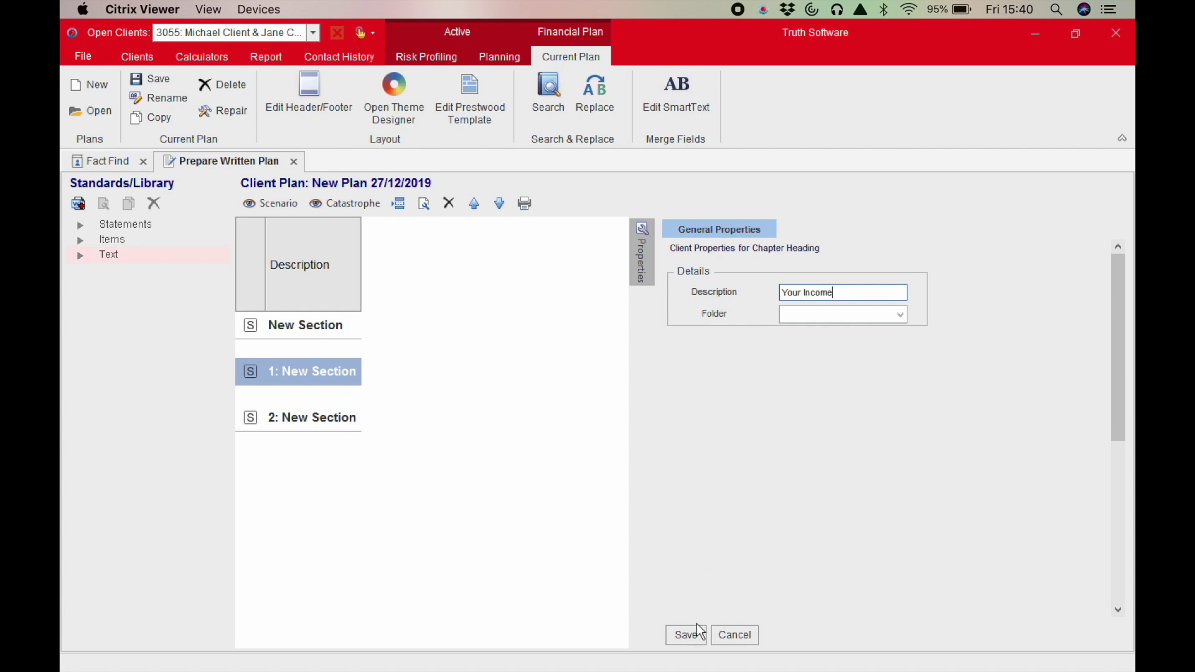
{"action": "left_click", "coordinate": [689, 634]}
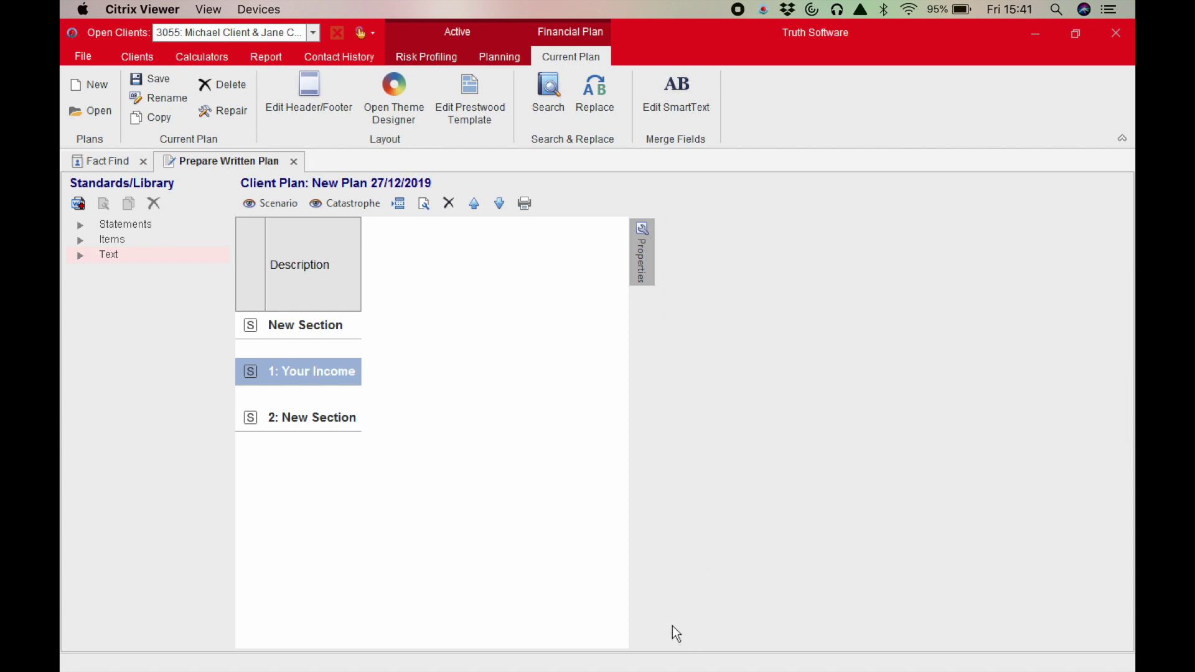
Step: Rename section 2 as Your Expenditure, save it, and move it above the Your Income section
{"action": "left_click", "coordinate": [317, 416]}
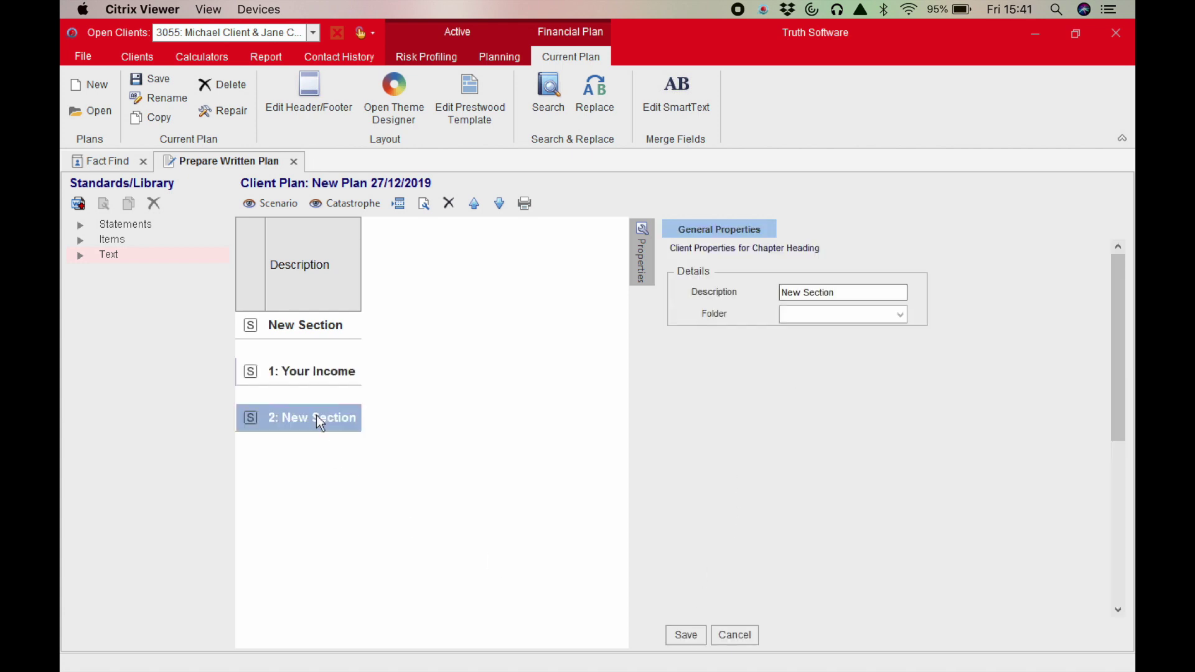
{"action": "left_click", "coordinate": [845, 292]}
{"action": "key", "text": "ctrl+a"}
{"action": "type", "text": "Your Expenditure"}
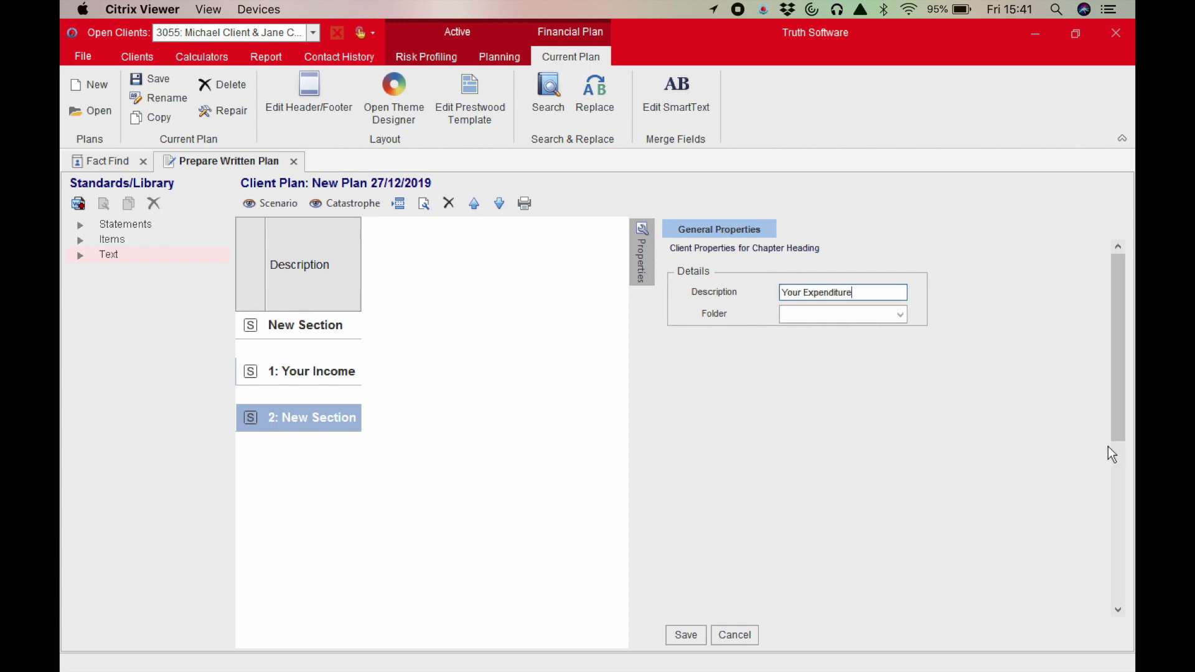
{"action": "left_click", "coordinate": [687, 635]}
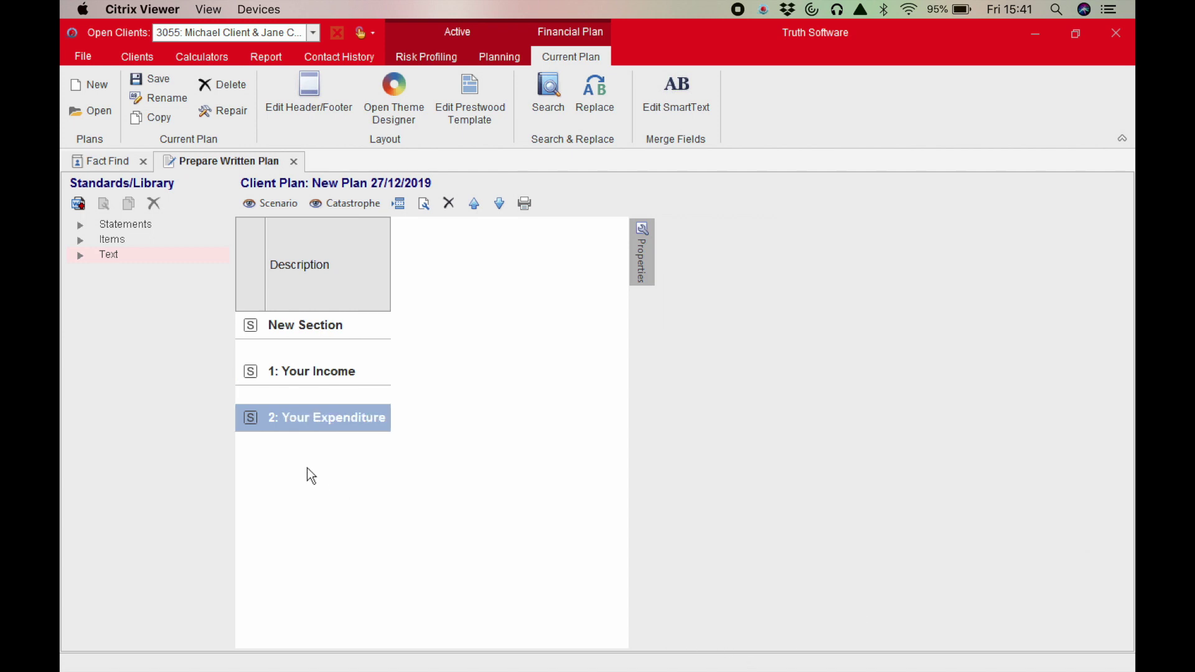
{"action": "left_click_drag", "start_coordinate": [307, 420], "coordinate": [313, 350]}
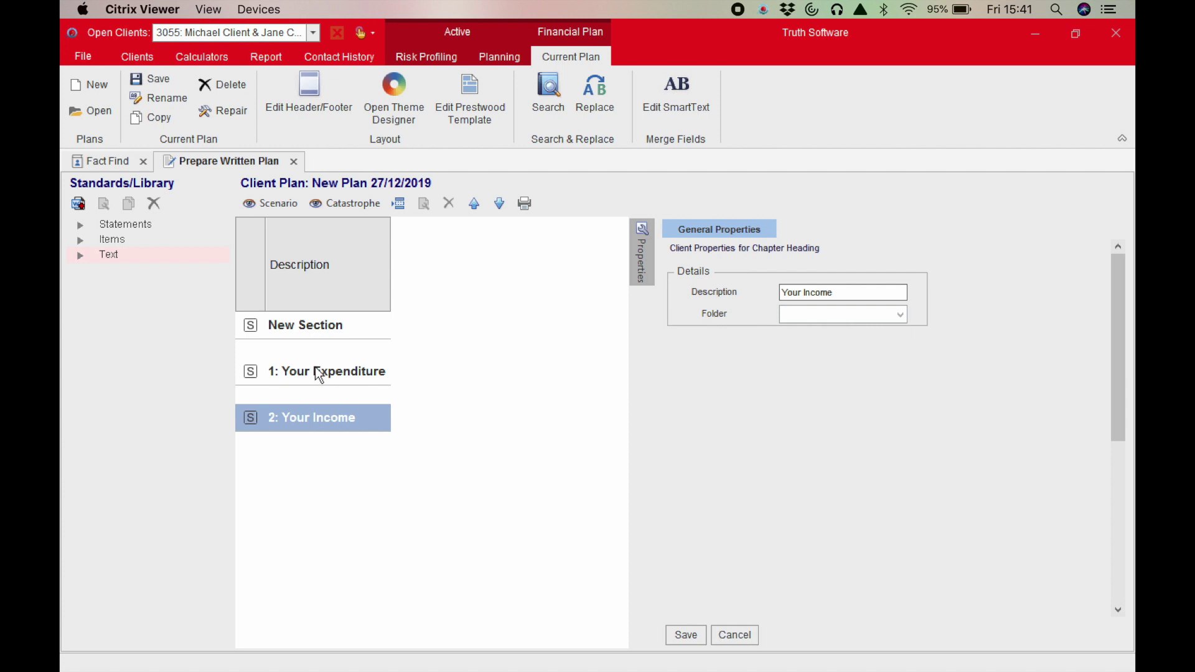
Step: Put Your Income before Your Expenditure and add Detailed Income Breakdown, Income Tax Computation, Income Pie Chart and Income - Lifelong Income Chart to Your Income
{"action": "left_click_drag", "start_coordinate": [315, 372], "coordinate": [326, 446]}
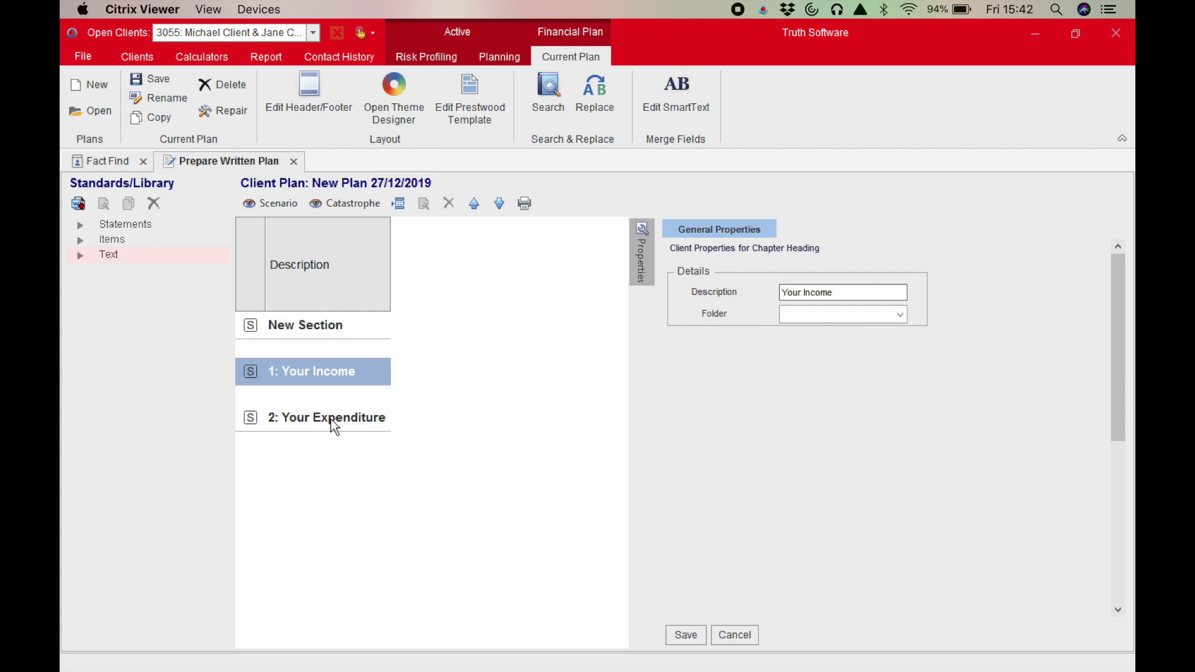
{"action": "left_click", "coordinate": [81, 228]}
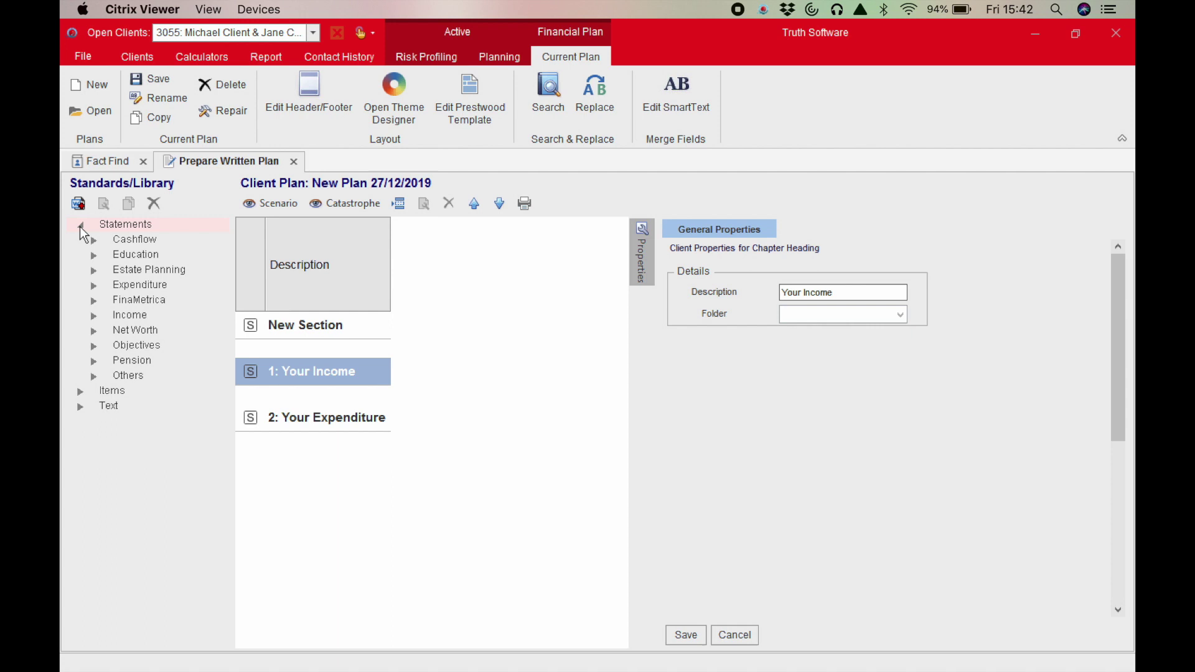
{"action": "left_click", "coordinate": [95, 316]}
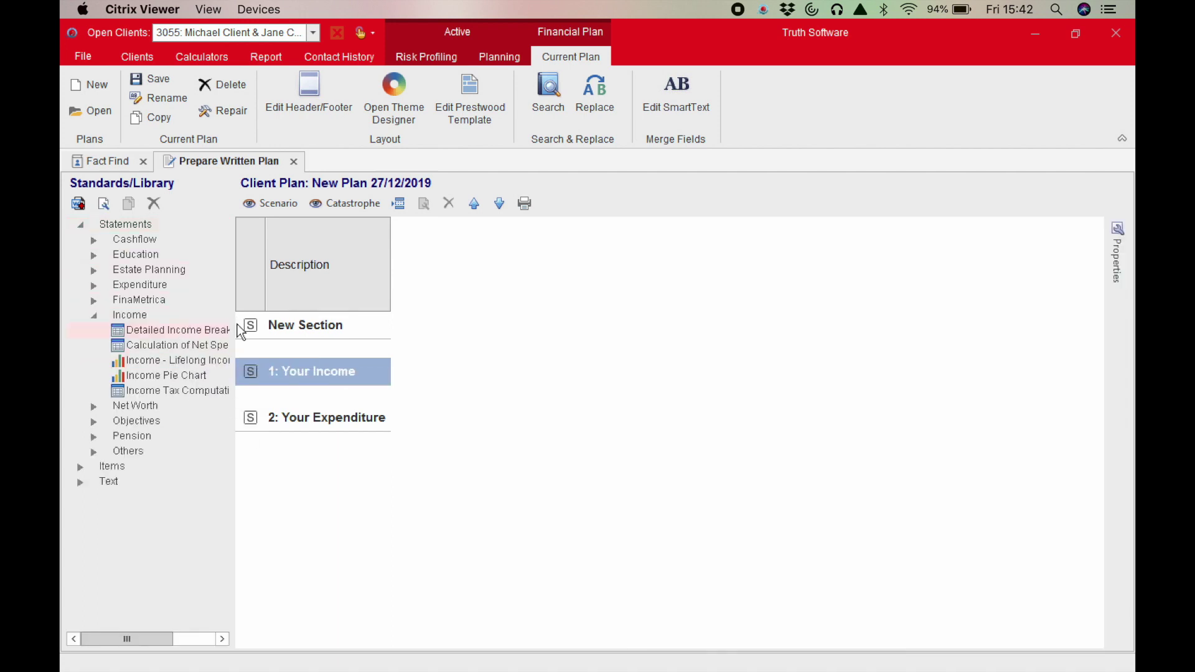
{"action": "left_click_drag", "start_coordinate": [236, 324], "coordinate": [331, 326]}
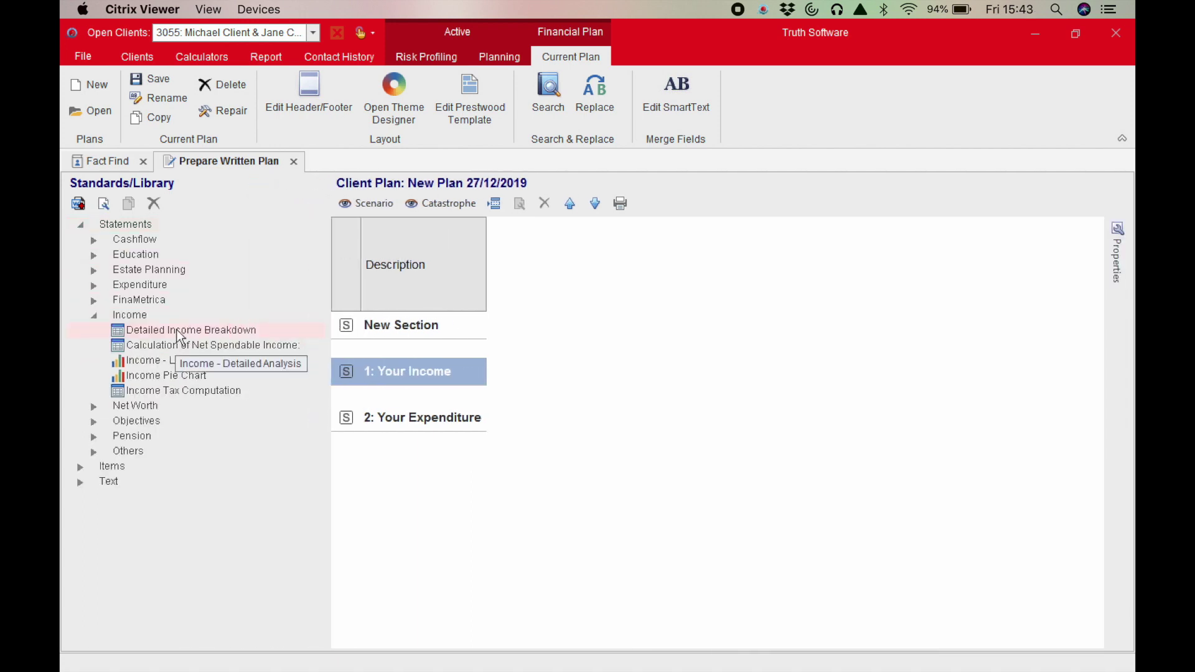
{"action": "left_click_drag", "start_coordinate": [198, 330], "coordinate": [385, 395]}
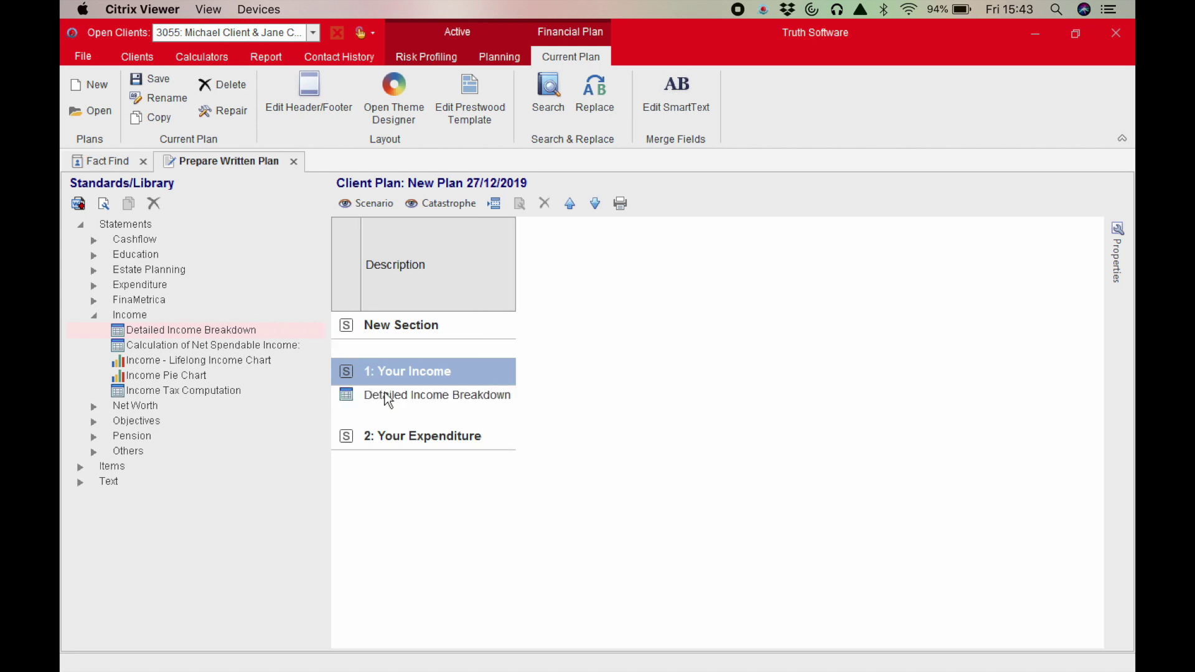
{"action": "left_click_drag", "start_coordinate": [183, 391], "coordinate": [389, 410]}
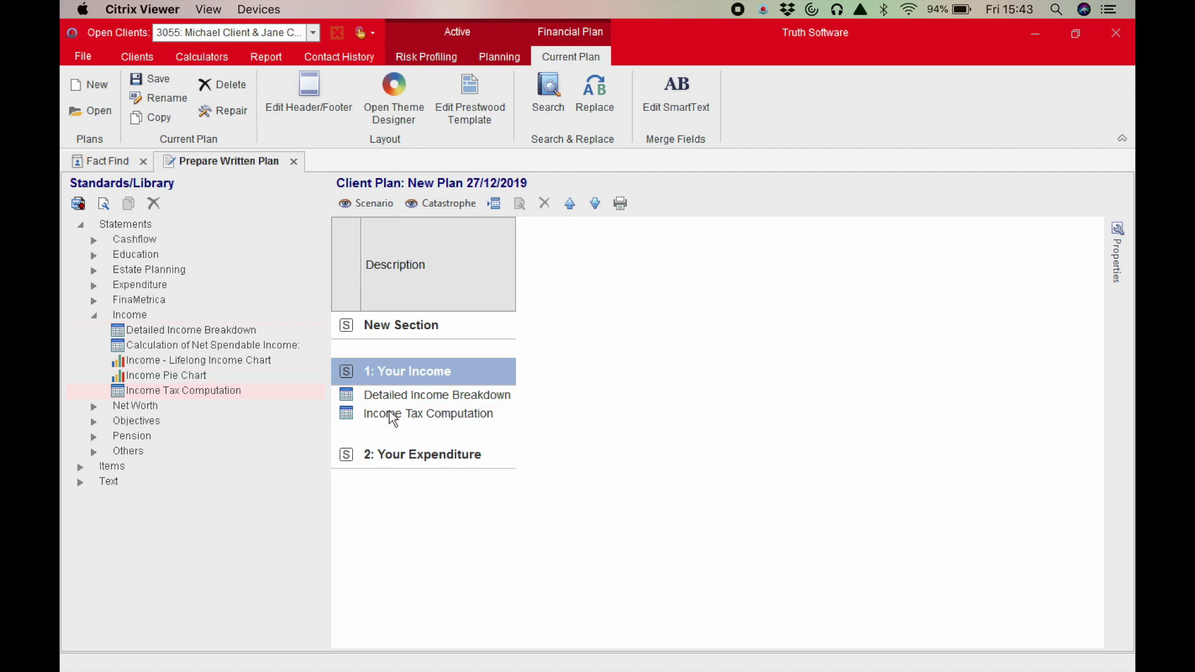
{"action": "left_click_drag", "start_coordinate": [181, 380], "coordinate": [383, 431]}
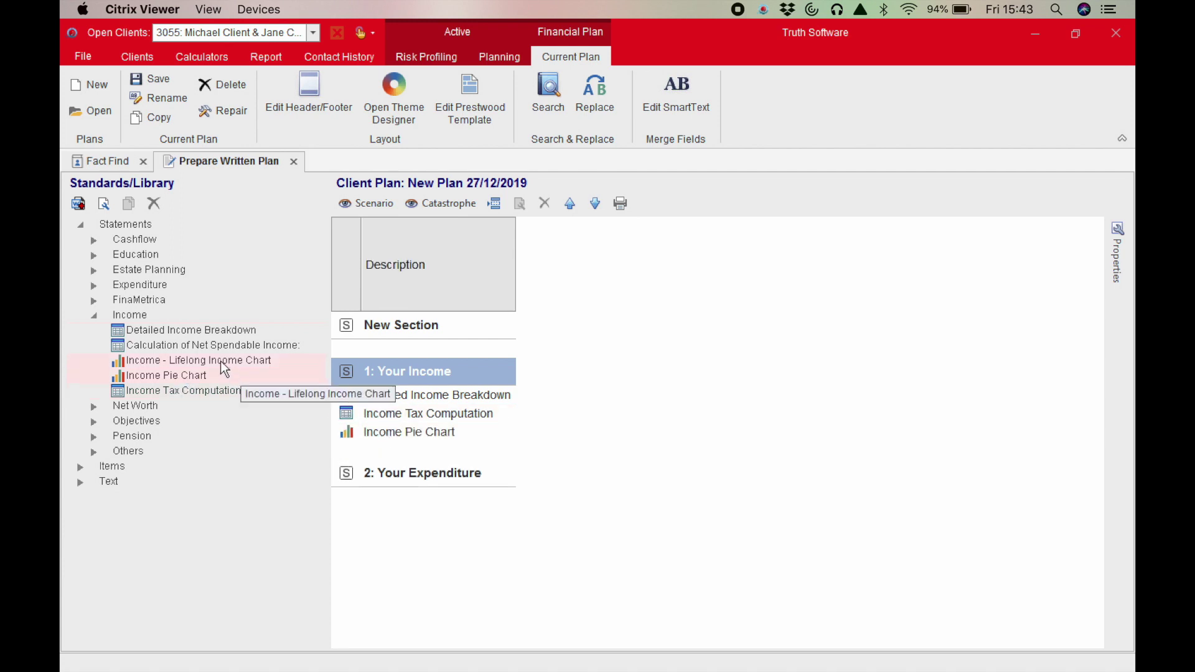
{"action": "left_click_drag", "start_coordinate": [225, 369], "coordinate": [398, 455]}
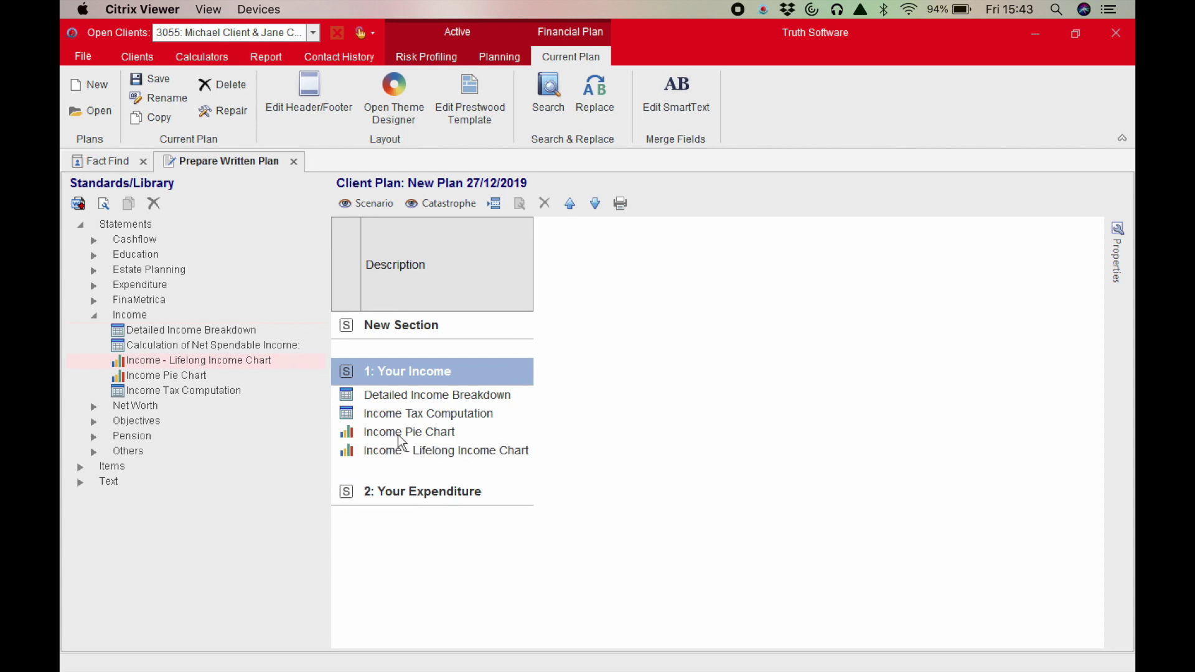
Step: View the Income Pie Chart from the Your Income section, and return to the written plan
{"action": "left_click", "coordinate": [402, 434]}
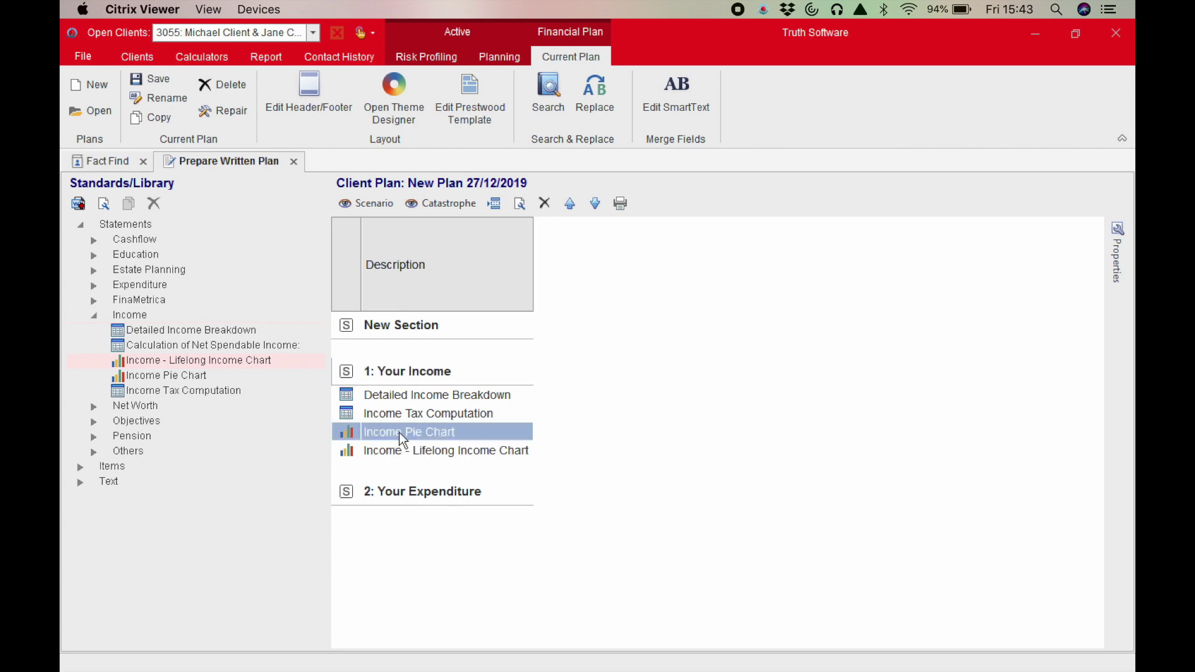
{"action": "double_click", "coordinate": [401, 435]}
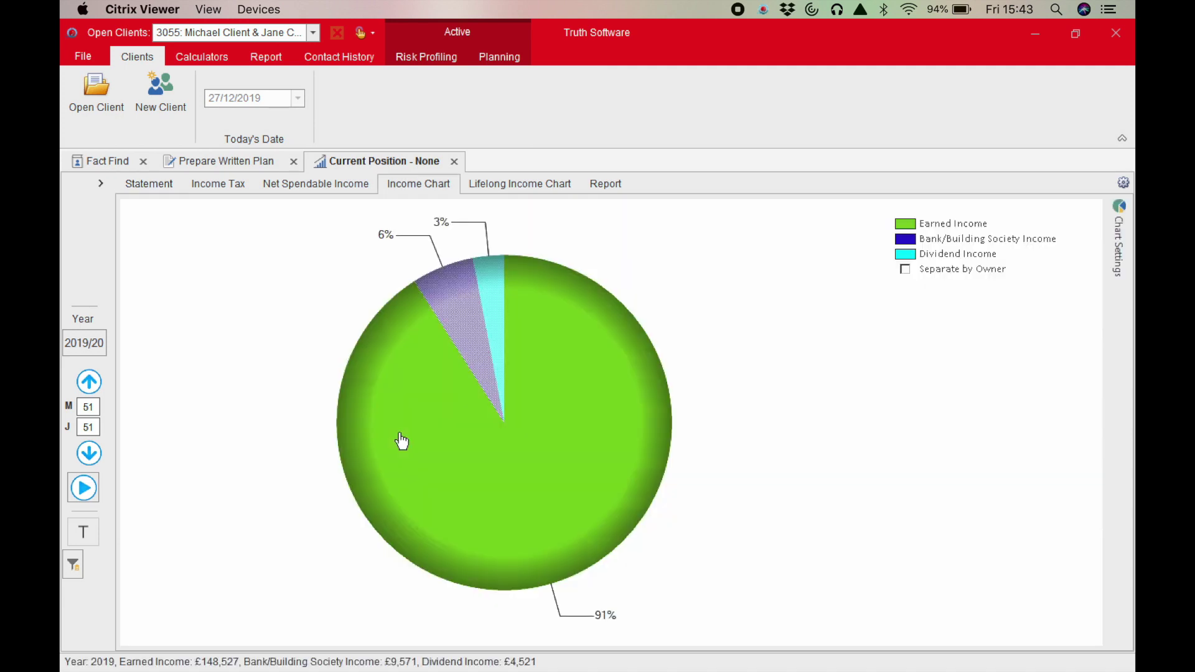
{"action": "left_click", "coordinate": [454, 161]}
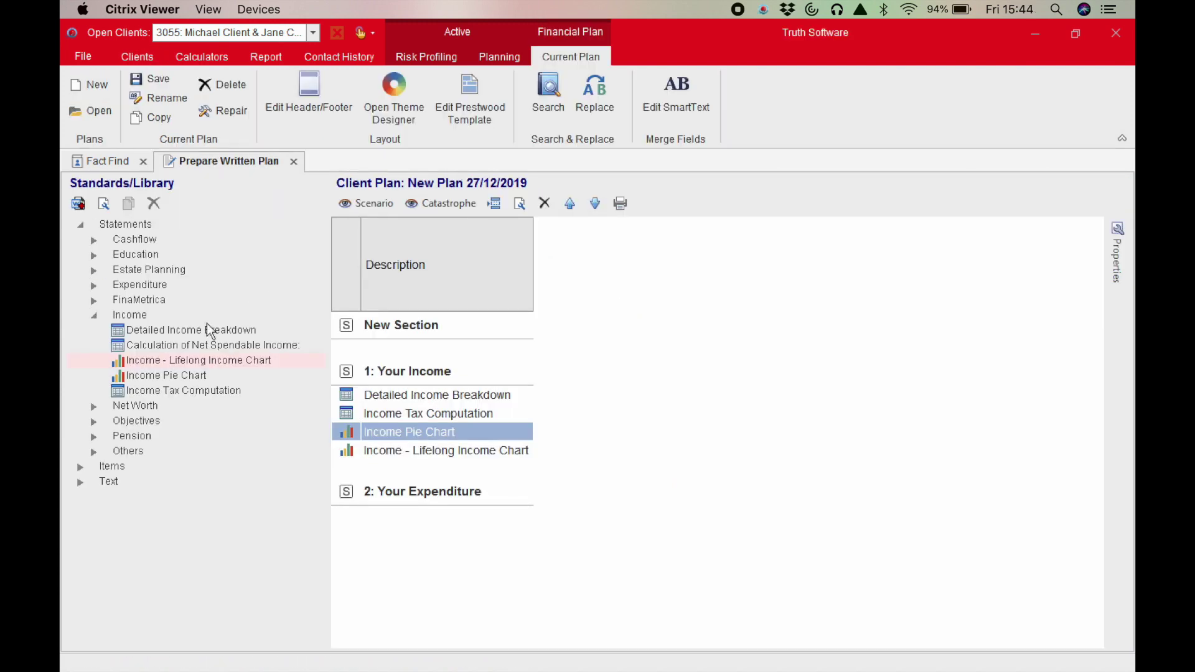
Step: Add a Blank Text item from the library to the end of the Your Income section
{"action": "left_click", "coordinate": [80, 483]}
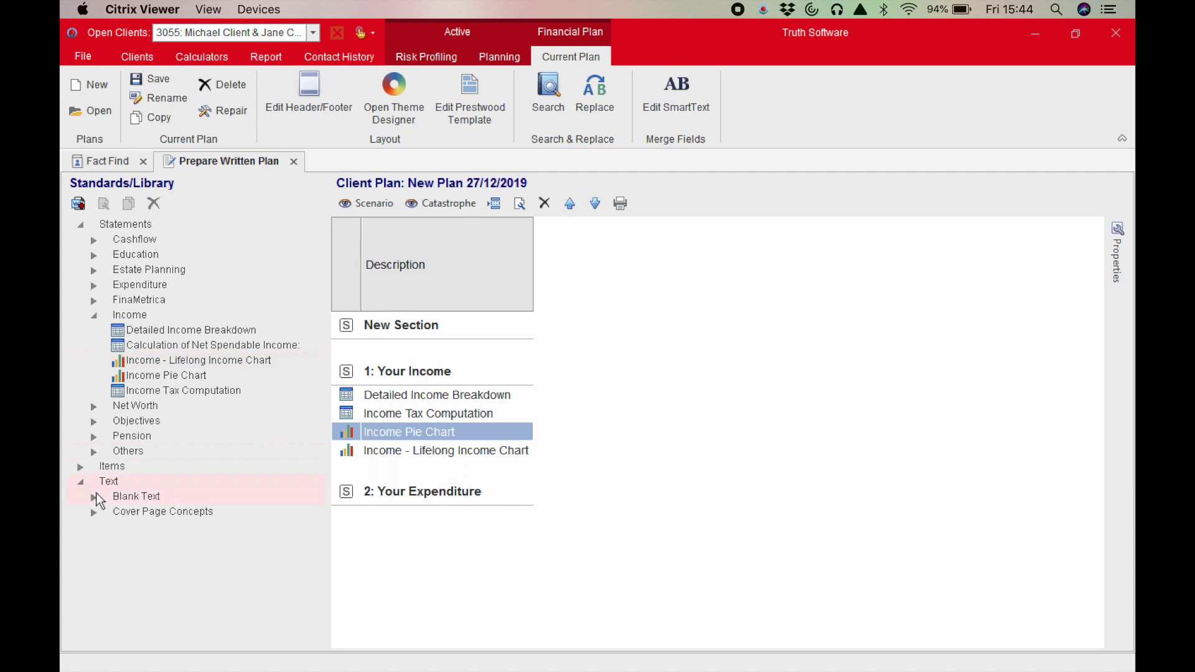
{"action": "left_click", "coordinate": [94, 496]}
{"action": "left_click_drag", "start_coordinate": [138, 513], "coordinate": [385, 478]}
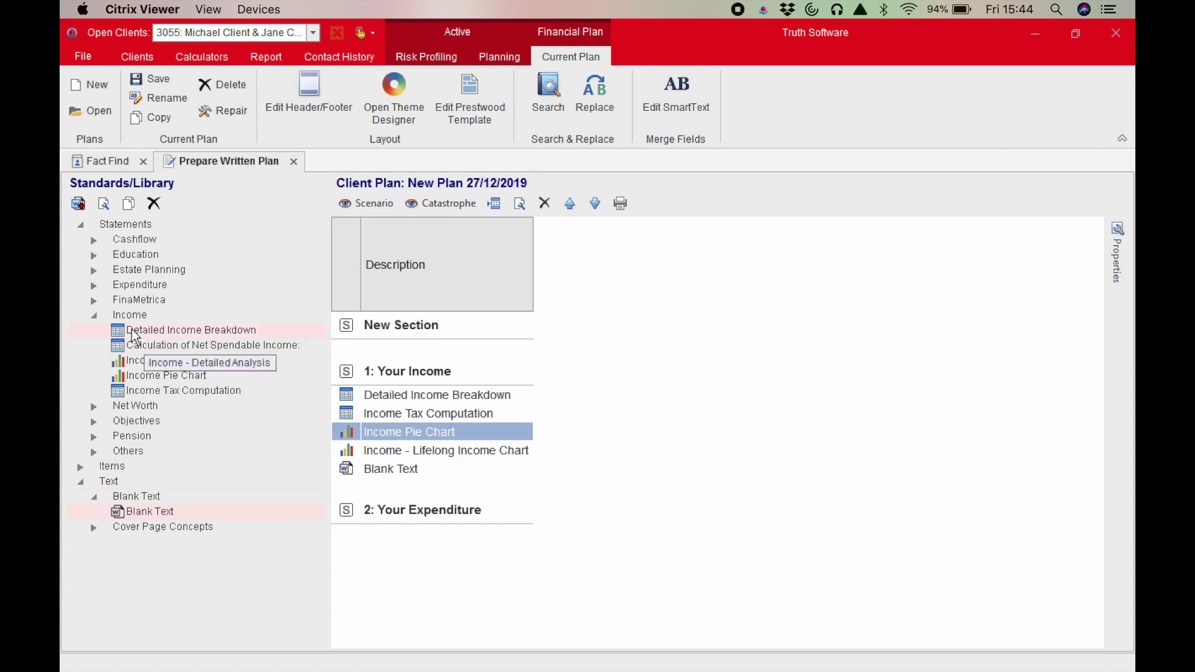
Step: Fill Your Expenditure with Annex: Detailed List of Current Cash Outflows, Pie Chart (Current Cash Outflows), Expenditure - Lifelong Expenditure Chart and Blank Text
{"action": "left_click", "coordinate": [94, 315]}
{"action": "left_click", "coordinate": [94, 285]}
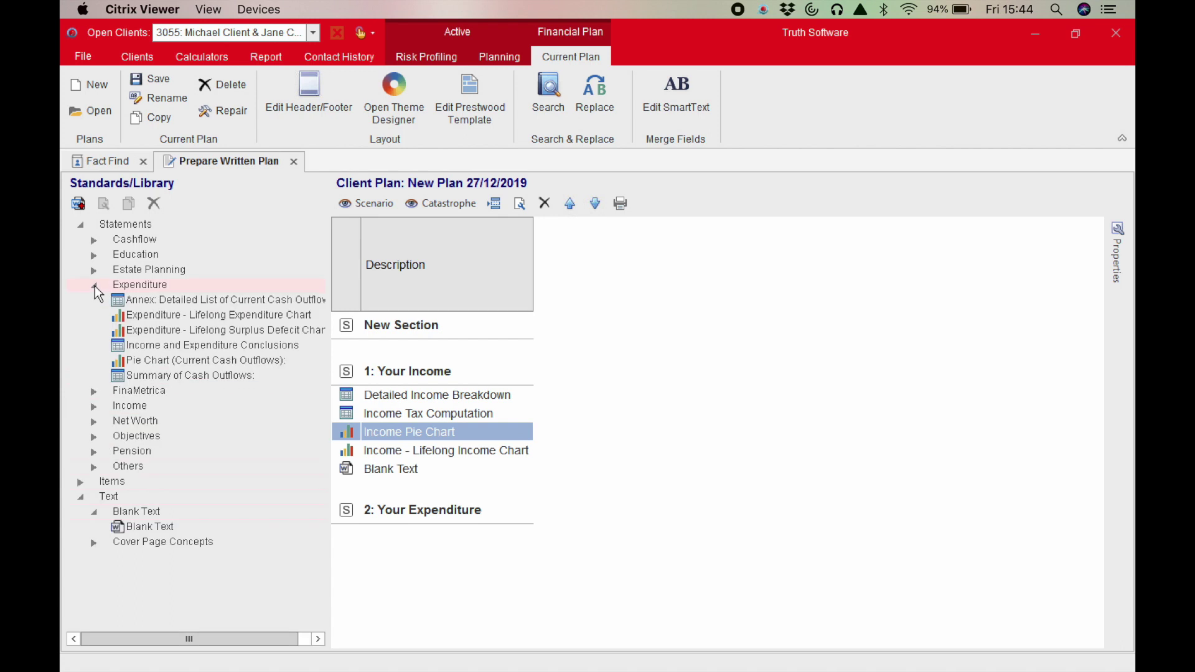
{"action": "left_click_drag", "start_coordinate": [163, 300], "coordinate": [410, 541]}
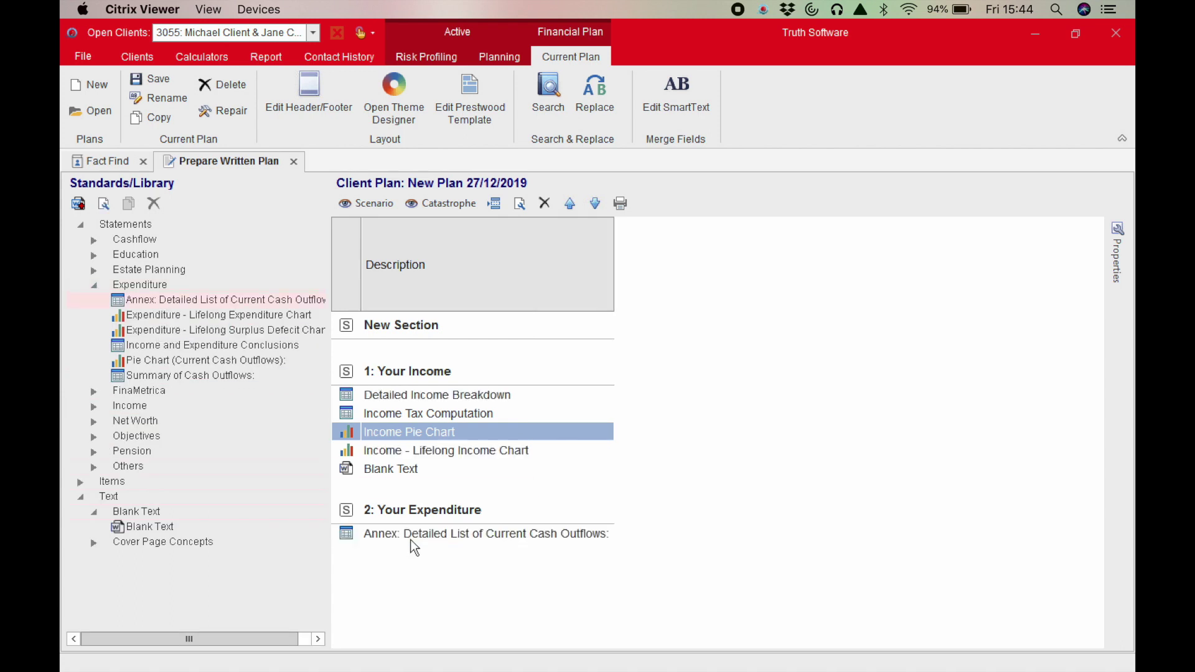
{"action": "left_click_drag", "start_coordinate": [173, 363], "coordinate": [386, 559]}
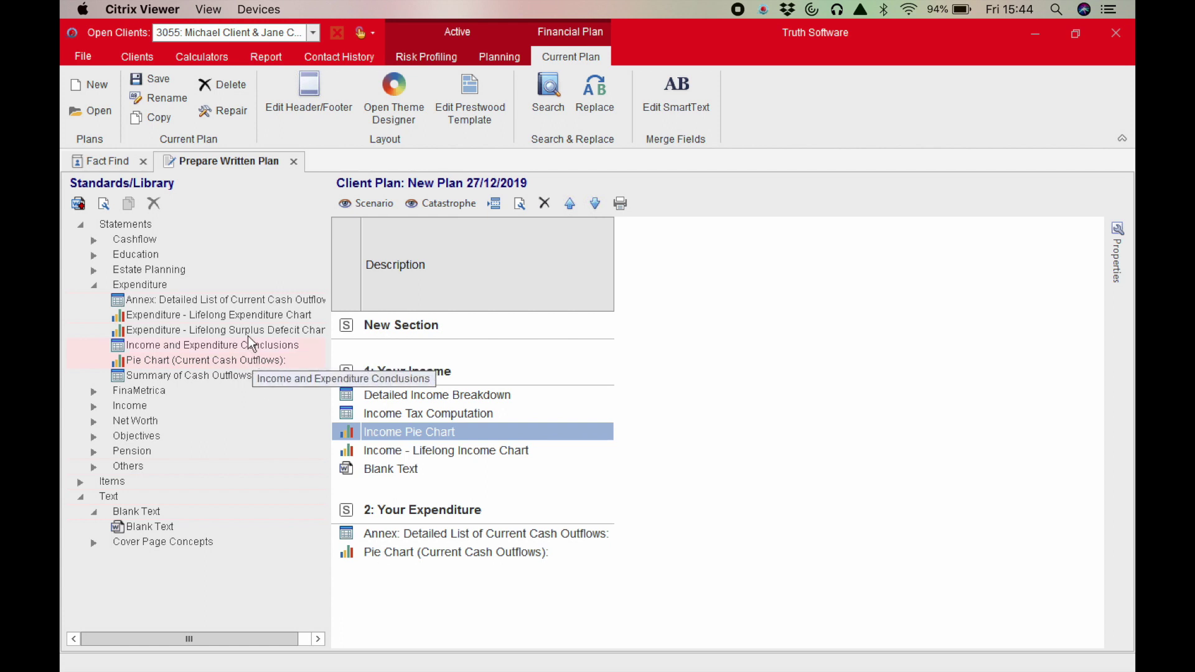
{"action": "left_click_drag", "start_coordinate": [247, 323], "coordinate": [405, 572]}
{"action": "left_click_drag", "start_coordinate": [152, 526], "coordinate": [366, 592]}
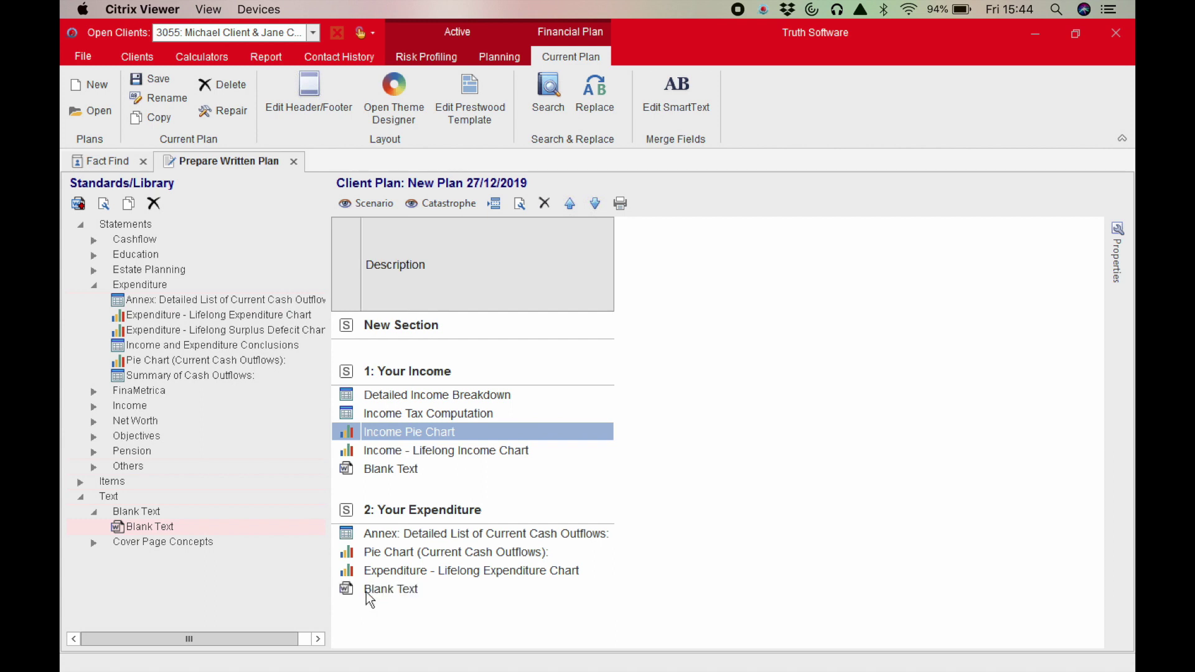
Step: Insert a new section 3 at the end of the plan, after the Your Expenditure items
{"action": "left_click", "coordinate": [401, 604]}
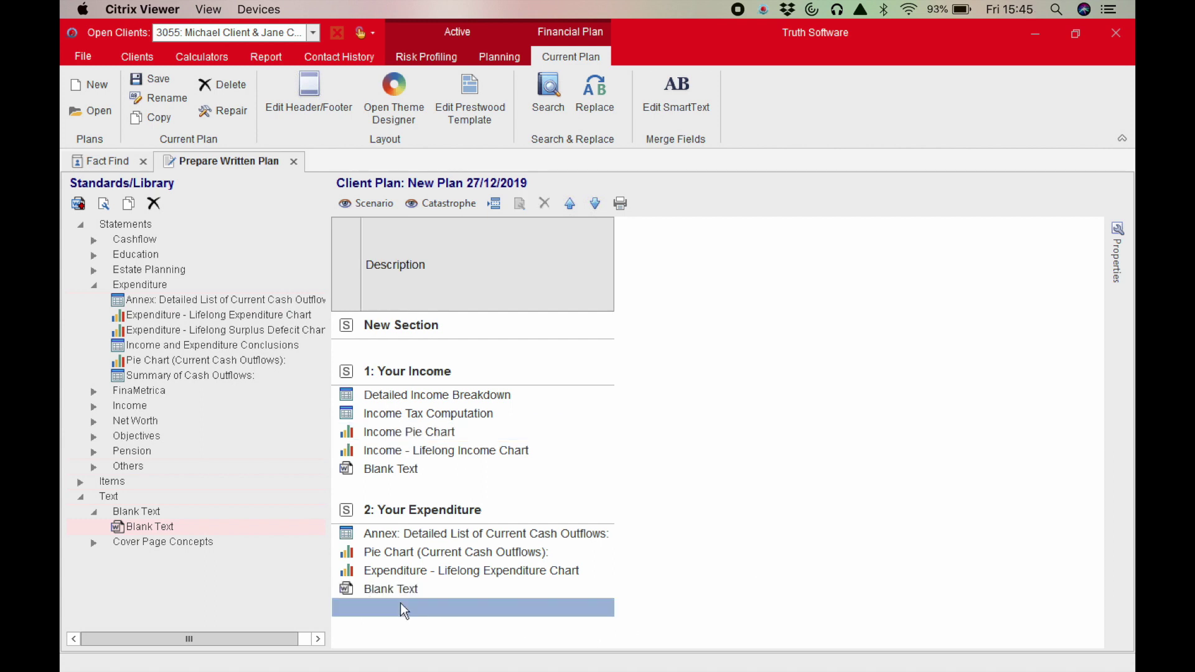
{"action": "left_click", "coordinate": [498, 204]}
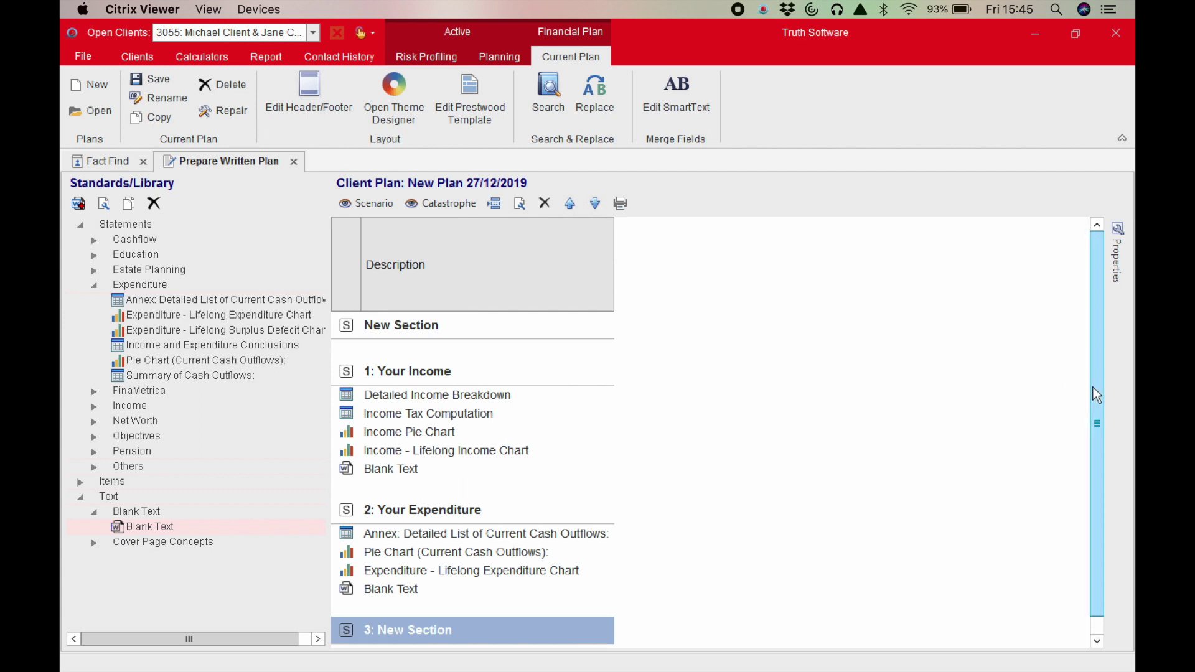
{"action": "left_click_drag", "start_coordinate": [1097, 443], "coordinate": [1098, 503]}
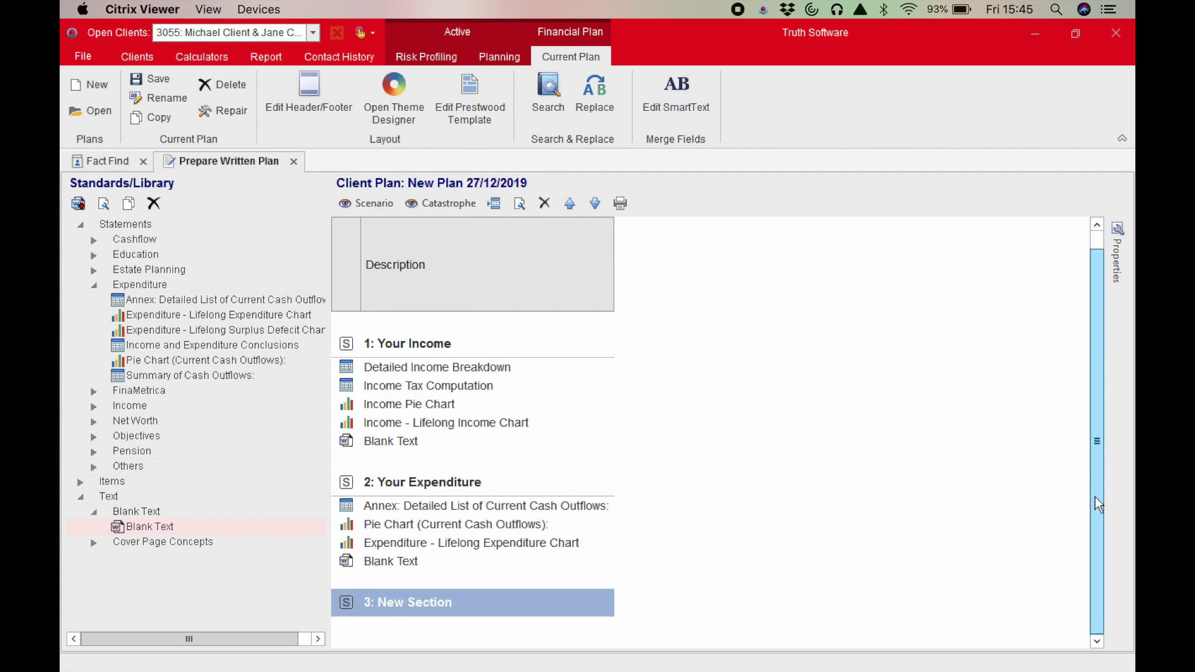
Step: Examine the scenario columns and the catastrophe columns for the plan items, hiding each set again
{"action": "left_click", "coordinate": [373, 206]}
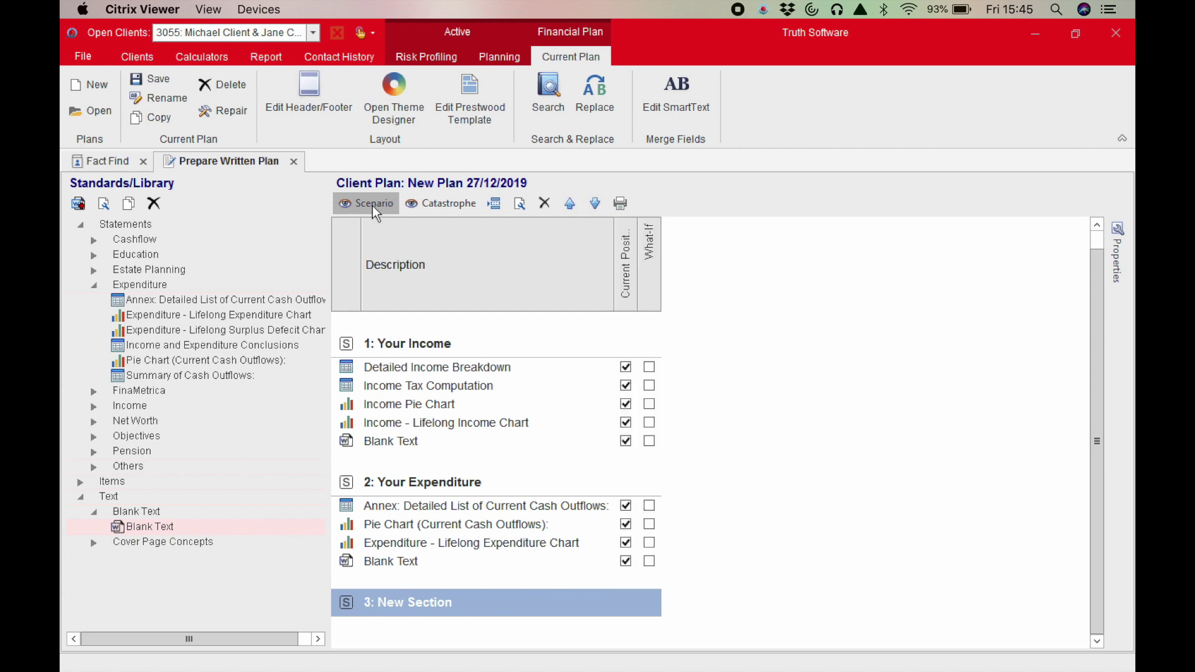
{"action": "left_click", "coordinate": [373, 207]}
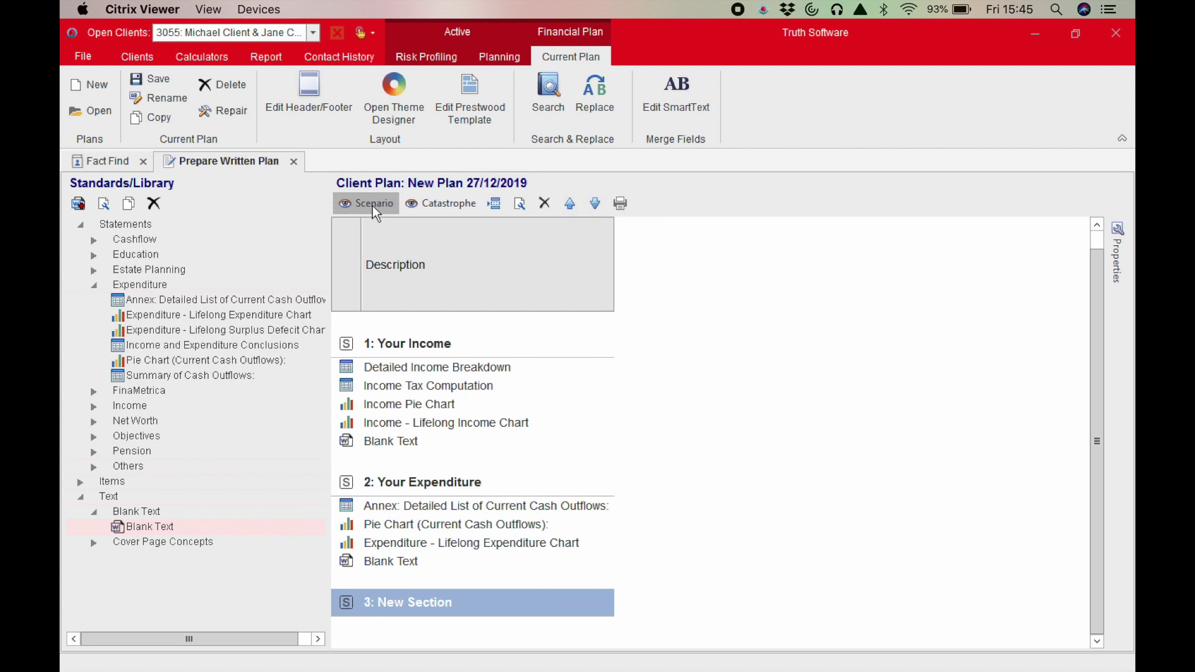
{"action": "left_click", "coordinate": [429, 203]}
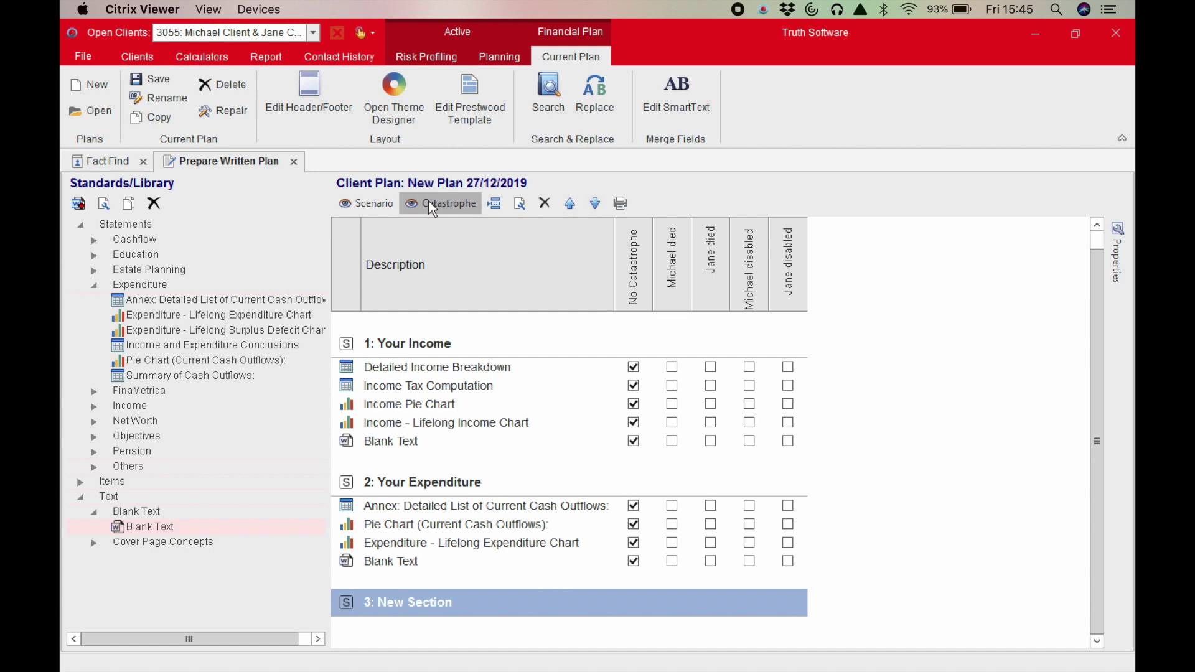
{"action": "left_click", "coordinate": [429, 200]}
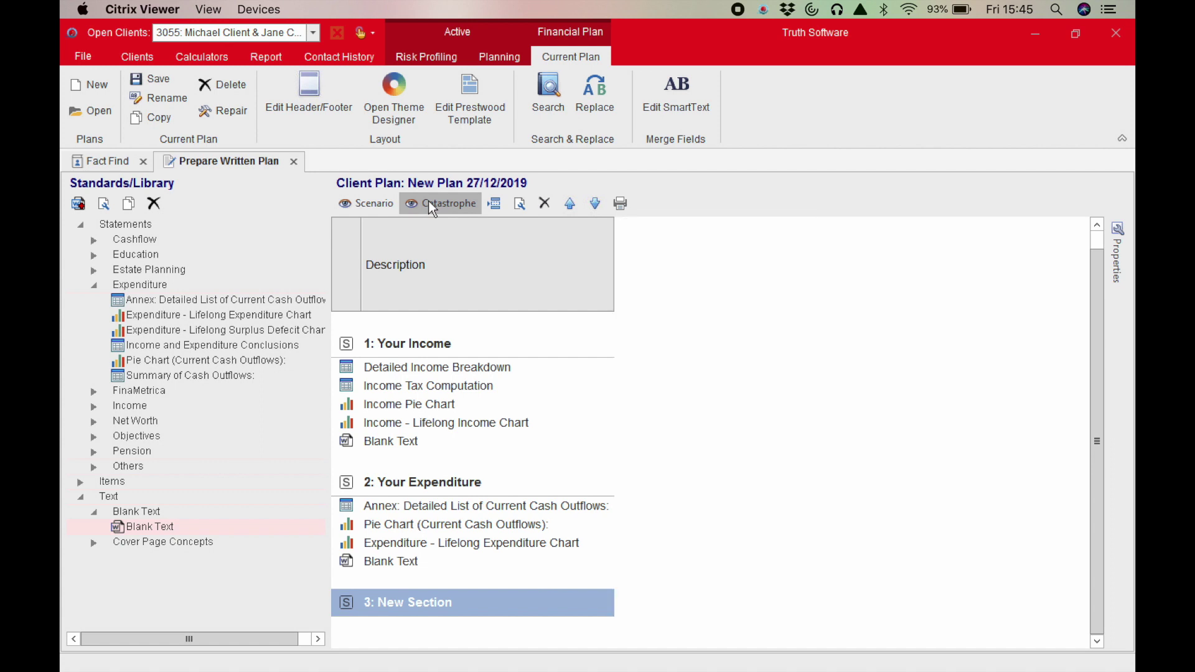
Step: Show the scenario columns, add Chart: Value of Readily Realisable Assets twice to section 3, and assign the second copy to What-If
{"action": "left_click", "coordinate": [365, 205]}
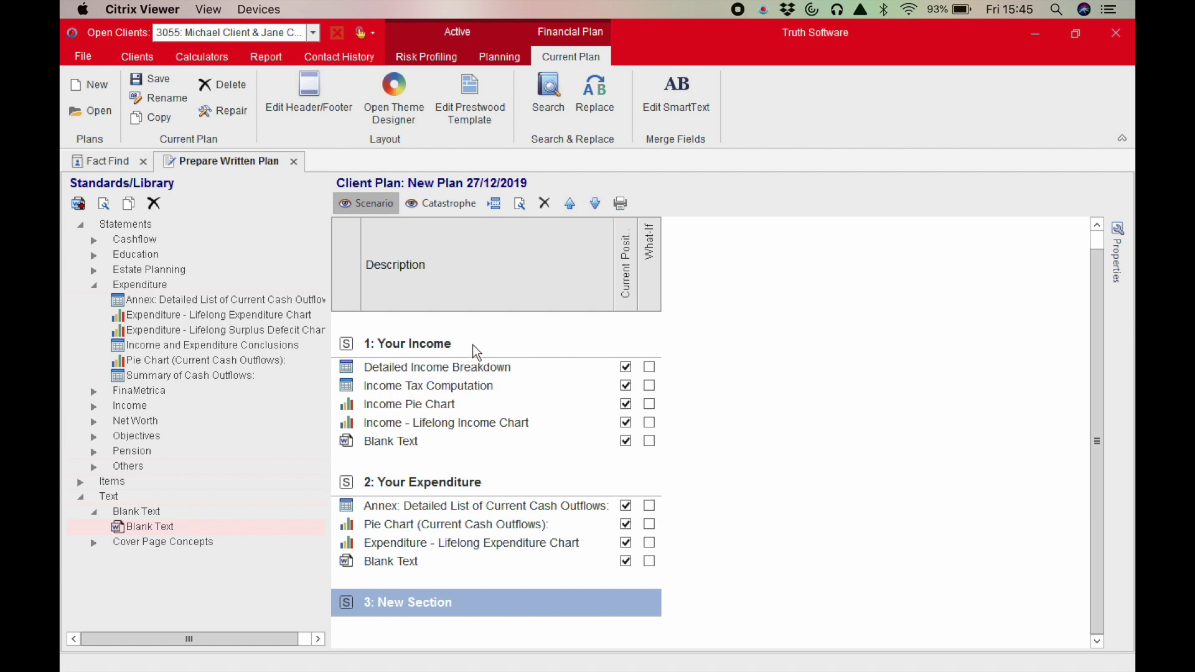
{"action": "left_click", "coordinate": [95, 285]}
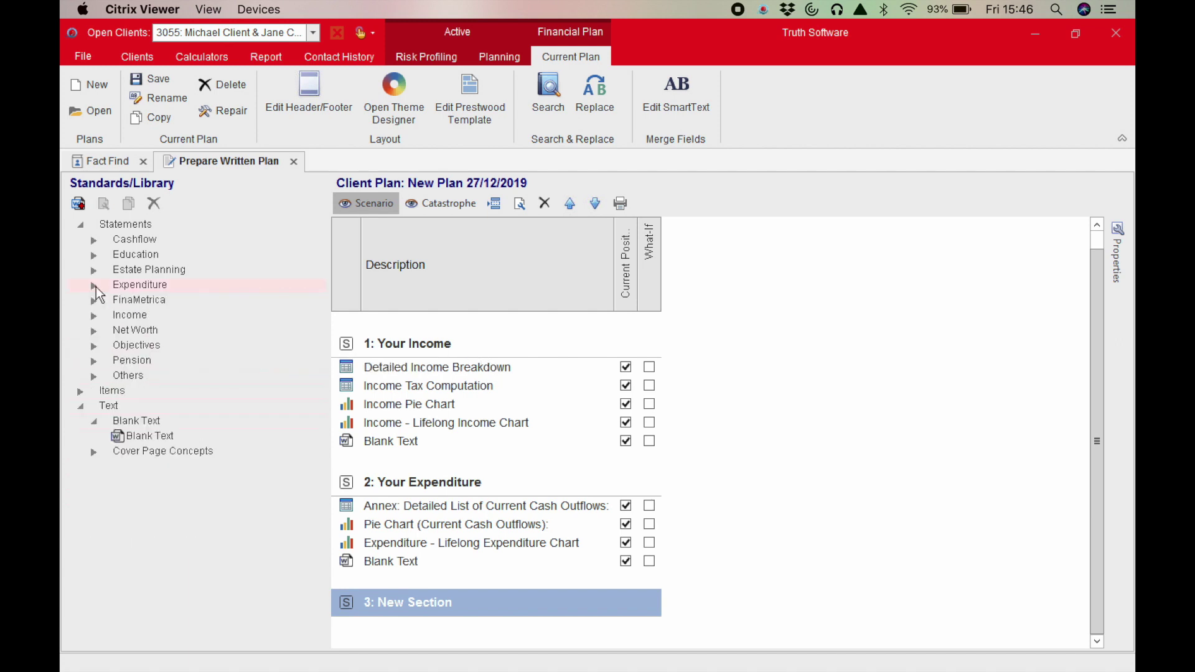
{"action": "left_click", "coordinate": [95, 240]}
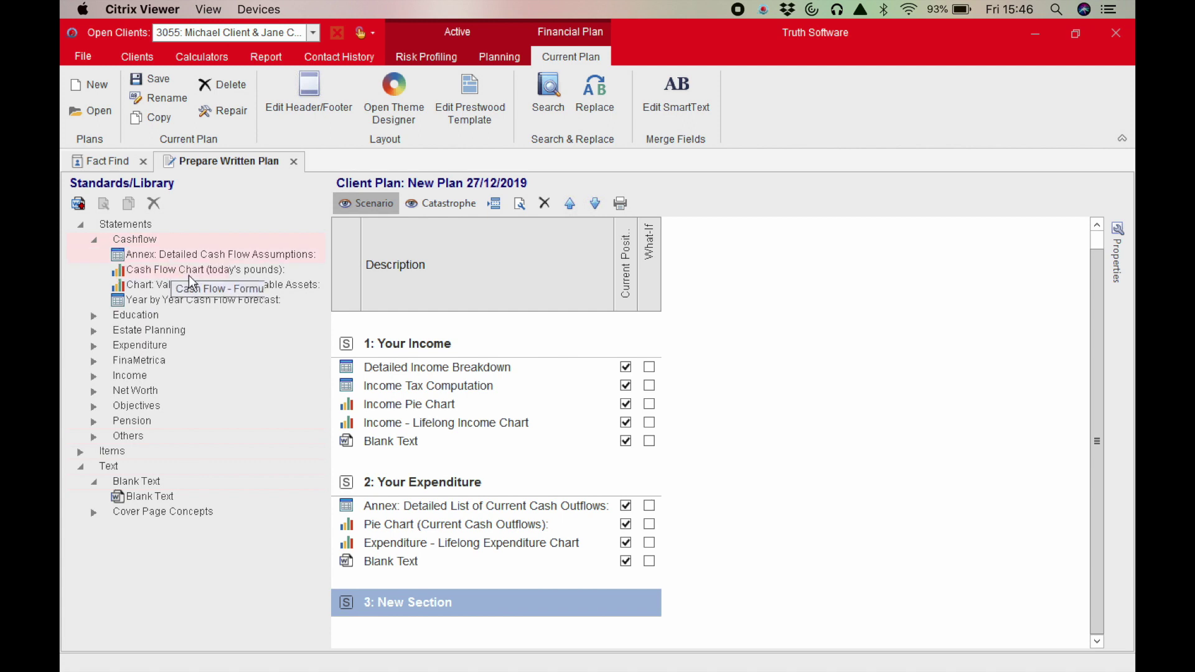
{"action": "left_click_drag", "start_coordinate": [201, 290], "coordinate": [422, 619]}
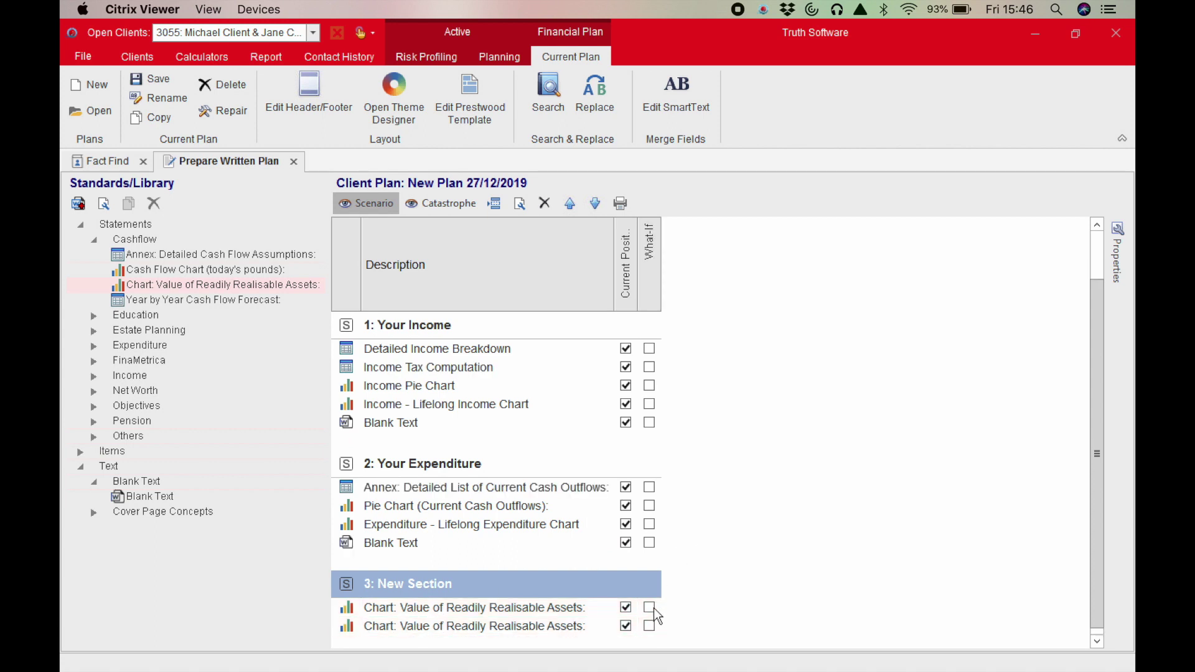
{"action": "left_click", "coordinate": [652, 627]}
Step: Change the description of the first chart in section 3 to Cashflow - Current Position and save it
{"action": "left_click", "coordinate": [509, 605]}
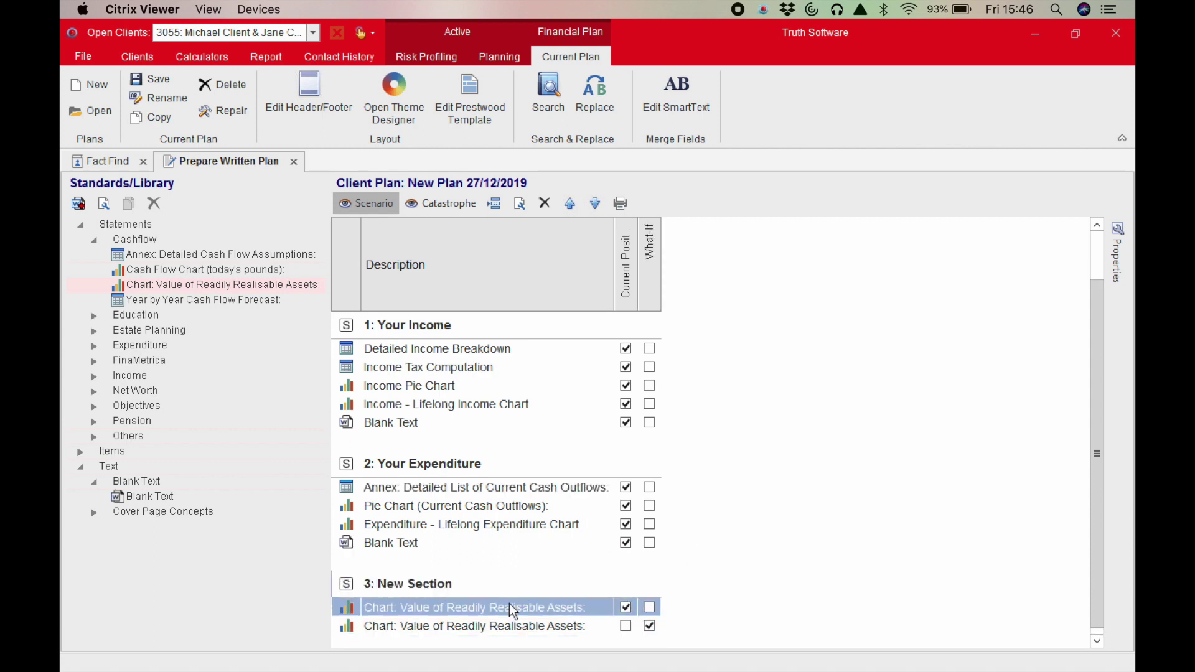
{"action": "double_click", "coordinate": [509, 604]}
{"action": "left_click", "coordinate": [936, 292]}
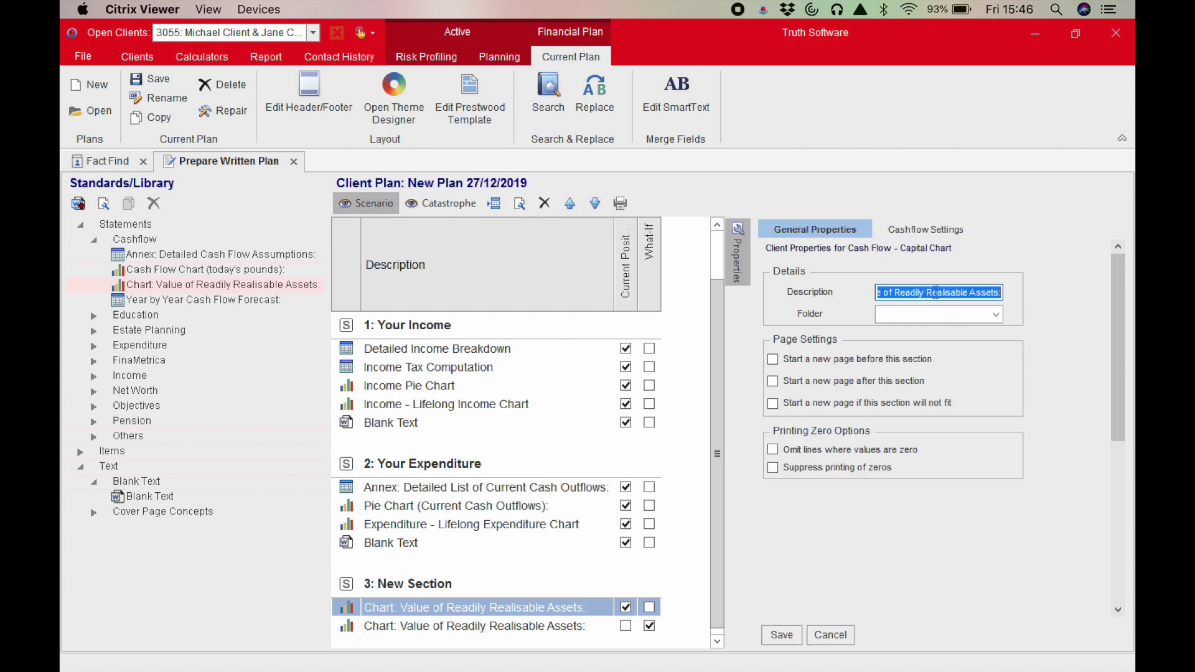
{"action": "type", "text": "Cashflo"}
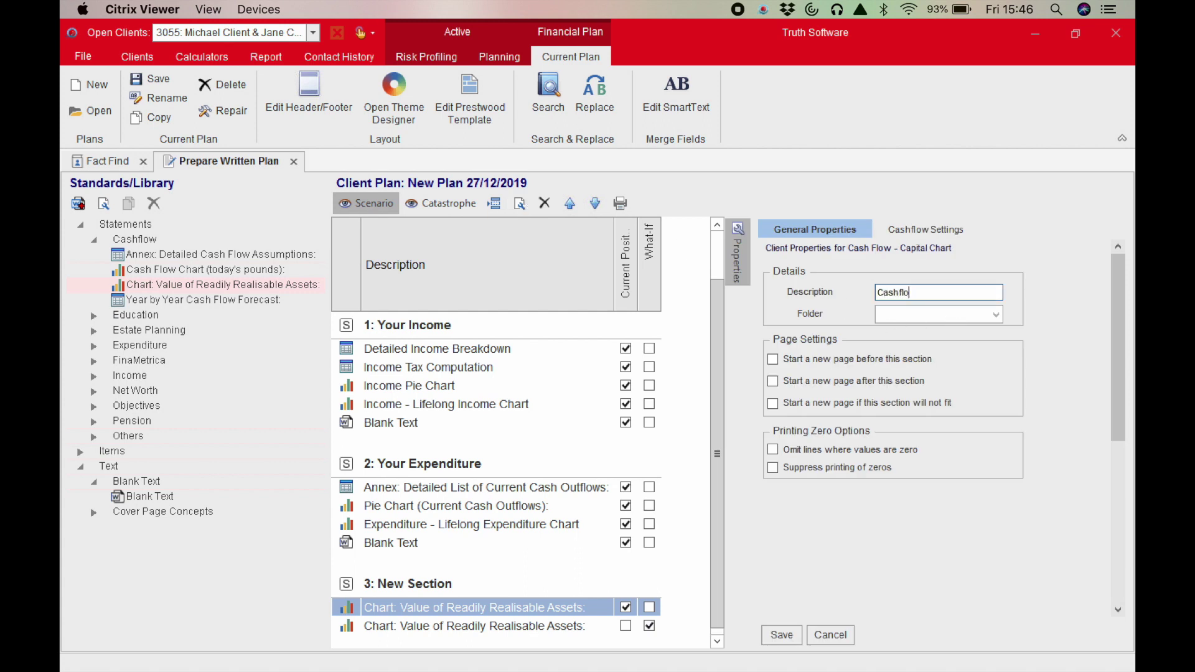
{"action": "type", "text": "w - Current Position"}
{"action": "left_click", "coordinate": [792, 638]}
Step: Change the description of the second chart in section 3 to Cashflow - What if and save it
{"action": "left_click", "coordinate": [564, 629]}
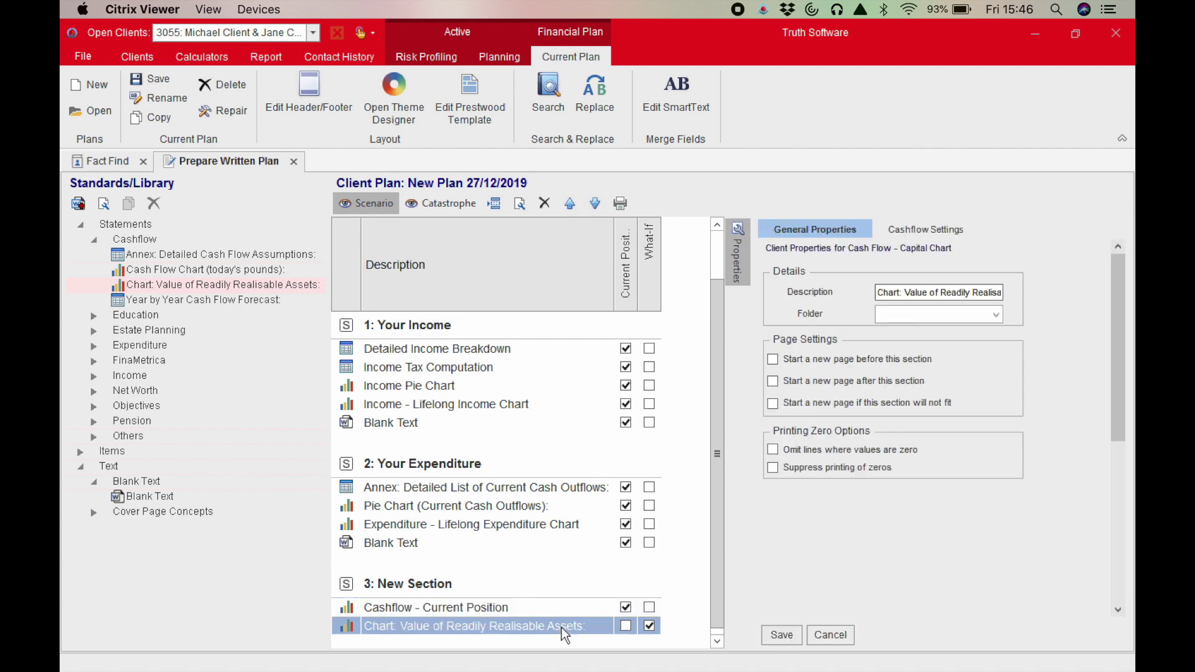
{"action": "triple_click", "coordinate": [919, 291]}
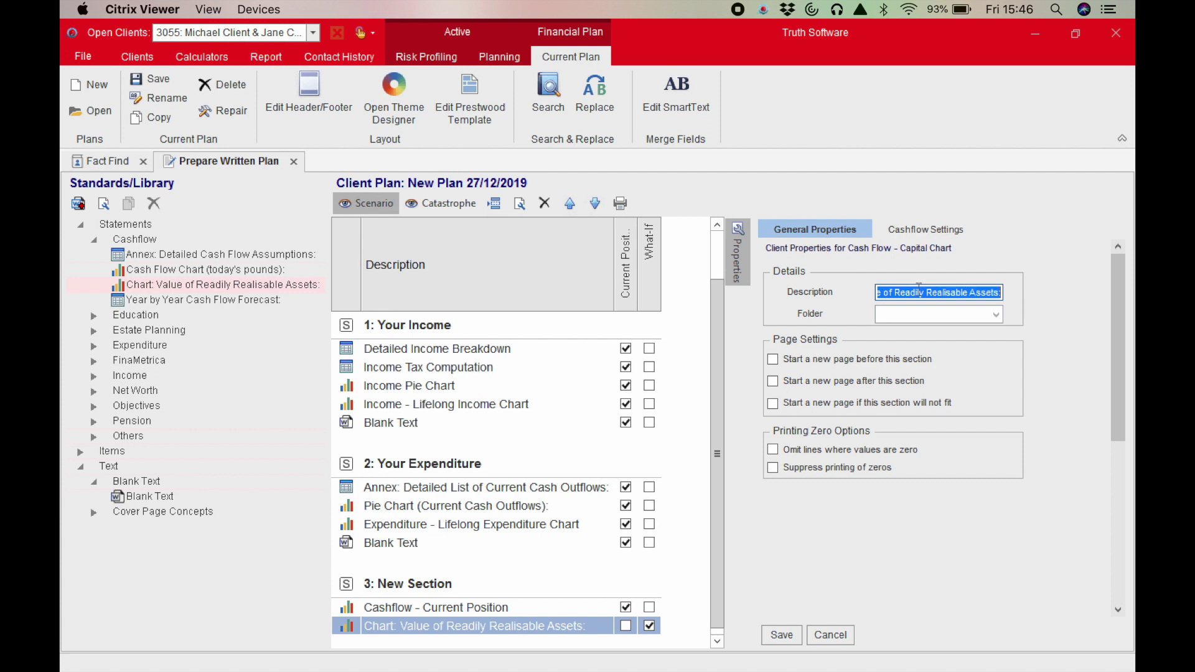
{"action": "type", "text": "Cashflow "}
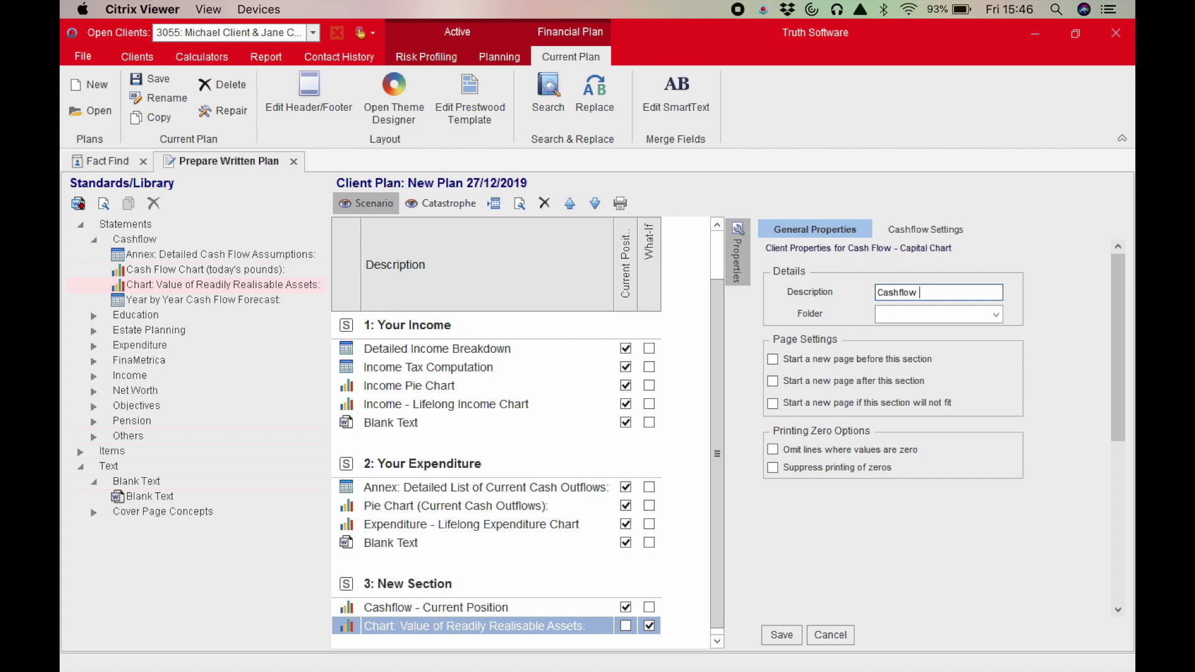
{"action": "type", "text": "- What if"}
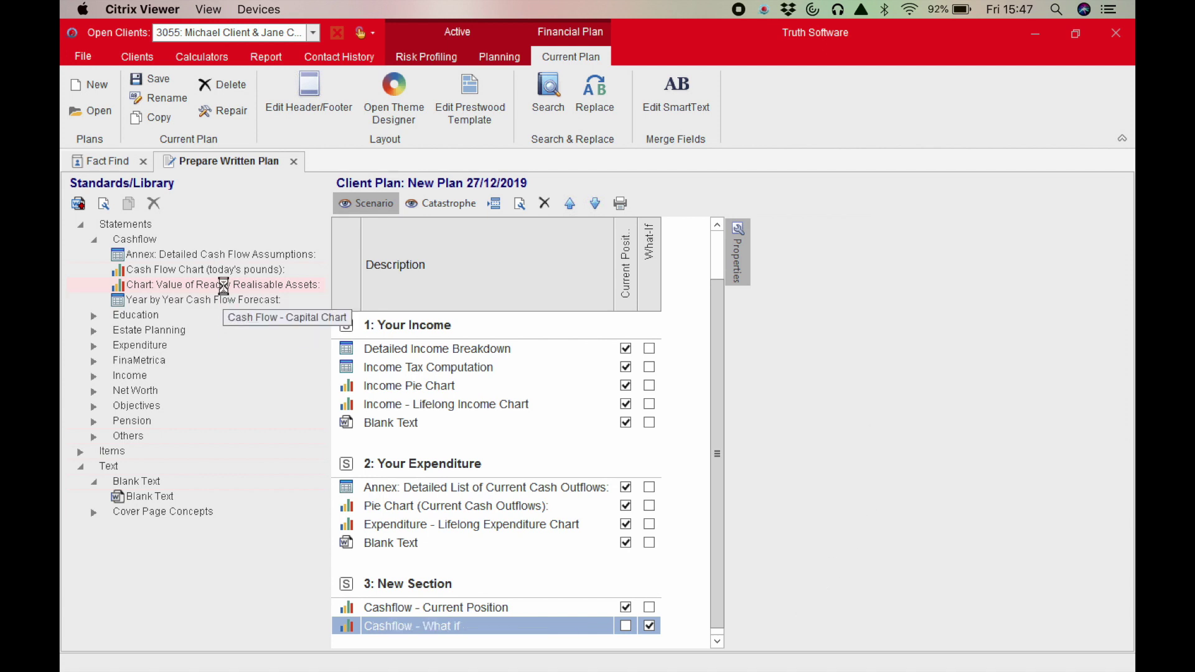
Step: Add a third Chart: Value of Readily Realisable Assets at the end of section 3 and open its properties
{"action": "left_click_drag", "start_coordinate": [225, 286], "coordinate": [429, 615]}
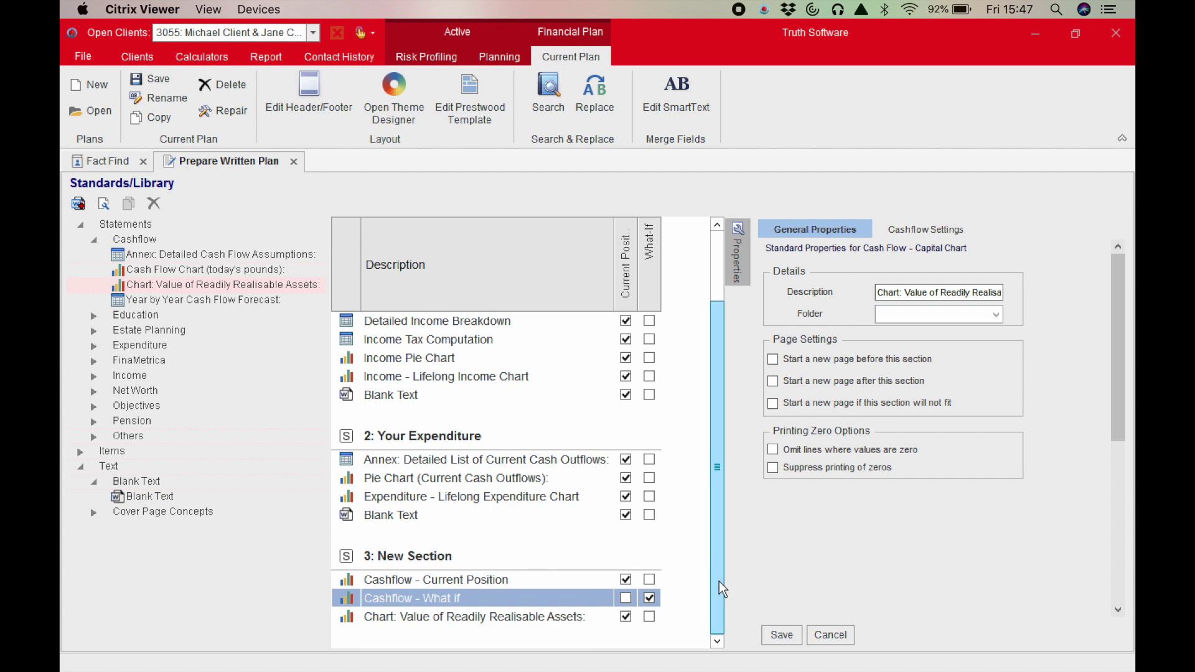
{"action": "left_click", "coordinate": [495, 617]}
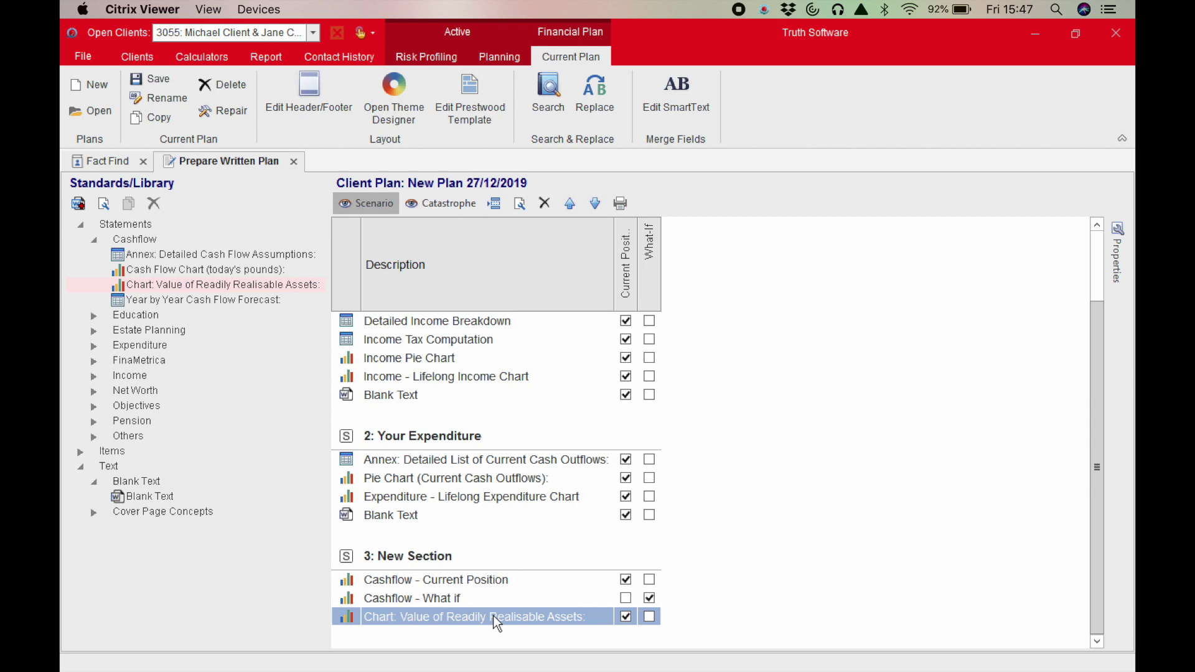
{"action": "left_click", "coordinate": [520, 204]}
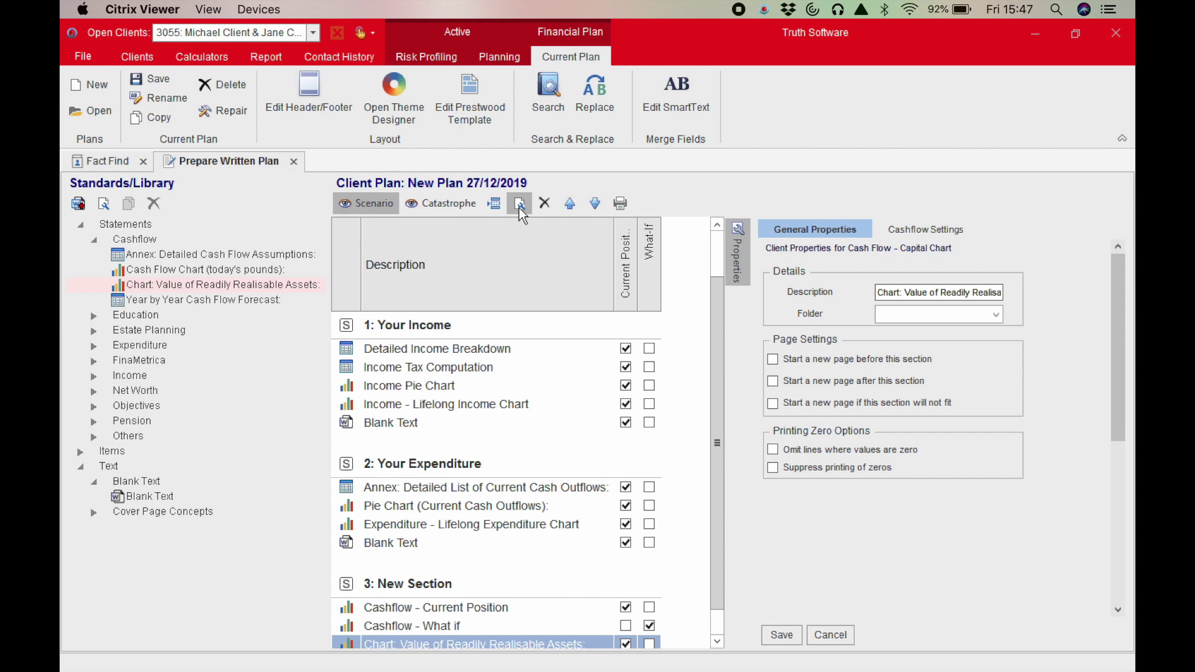
Step: Look at the chart's Simulate Market Fall options, then set its cashflow settings to Overlay Chart with the What-If scenario
{"action": "left_click", "coordinate": [938, 231]}
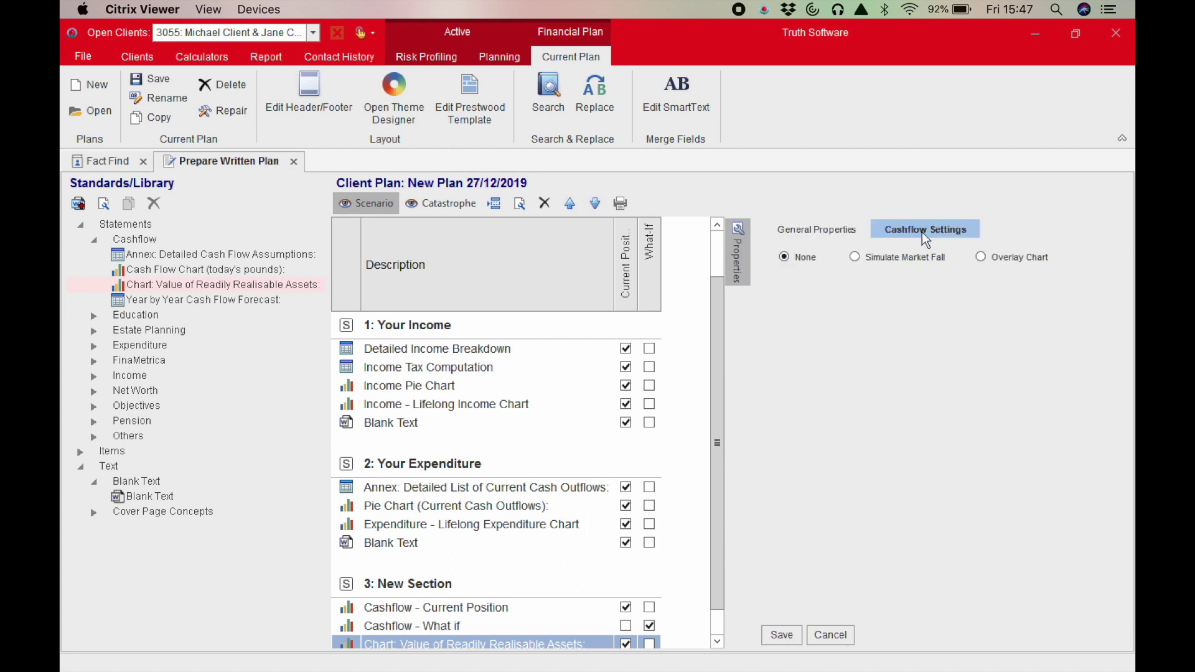
{"action": "left_click", "coordinate": [883, 256]}
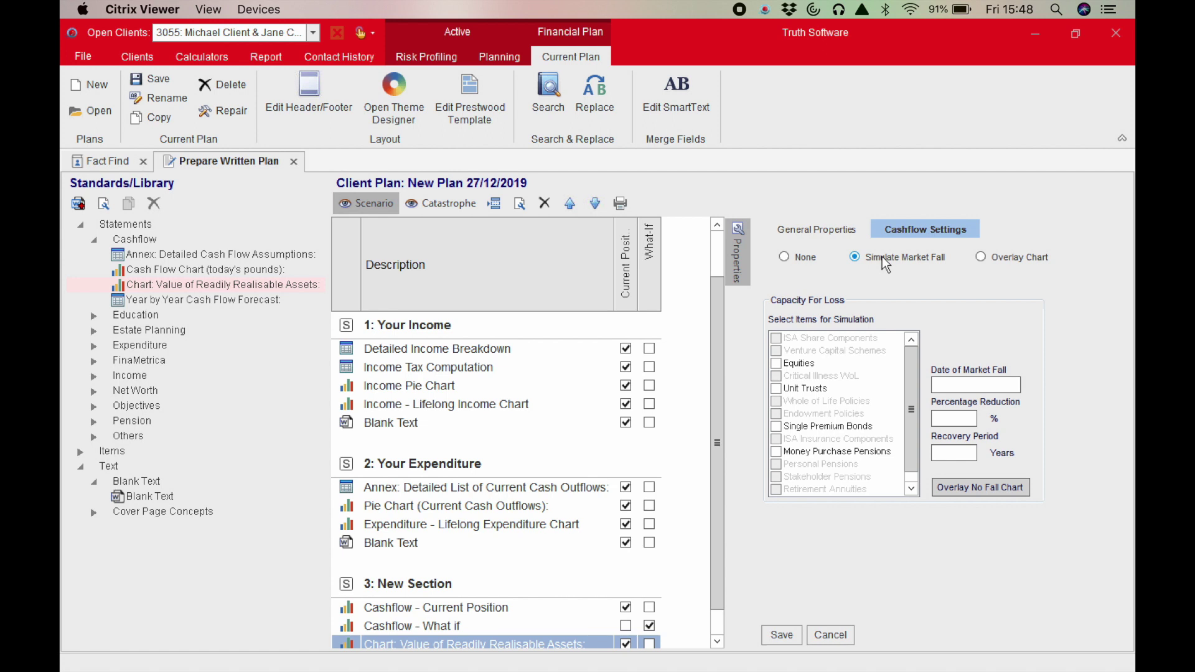
{"action": "left_click", "coordinate": [982, 258]}
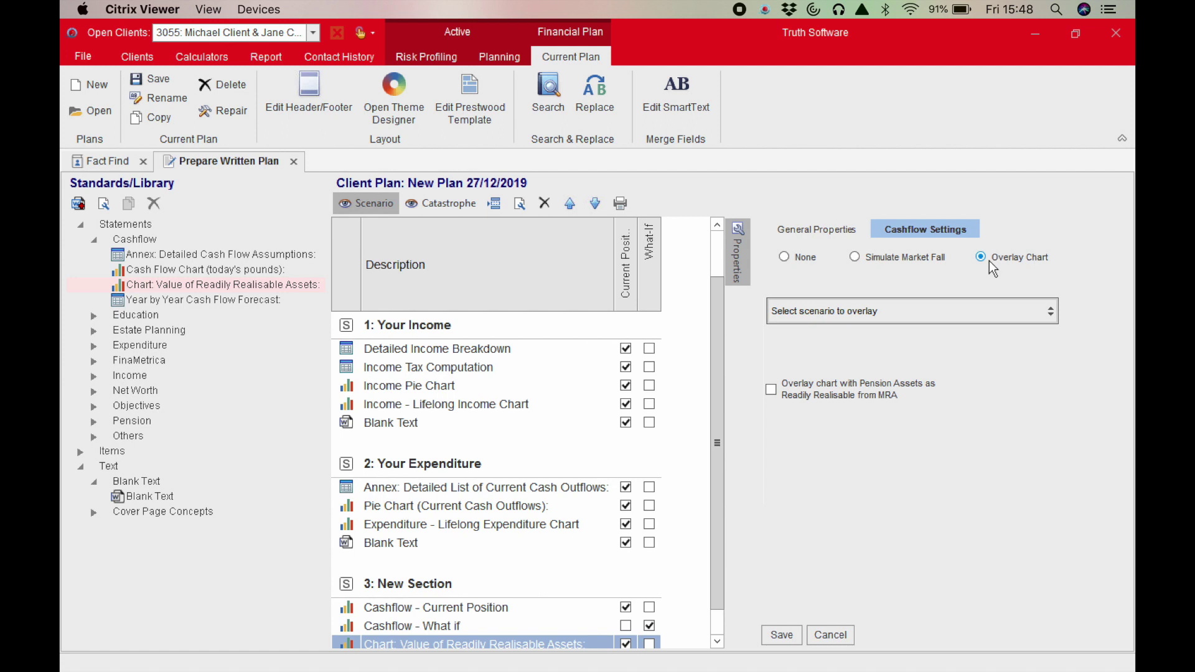
{"action": "left_click", "coordinate": [906, 308]}
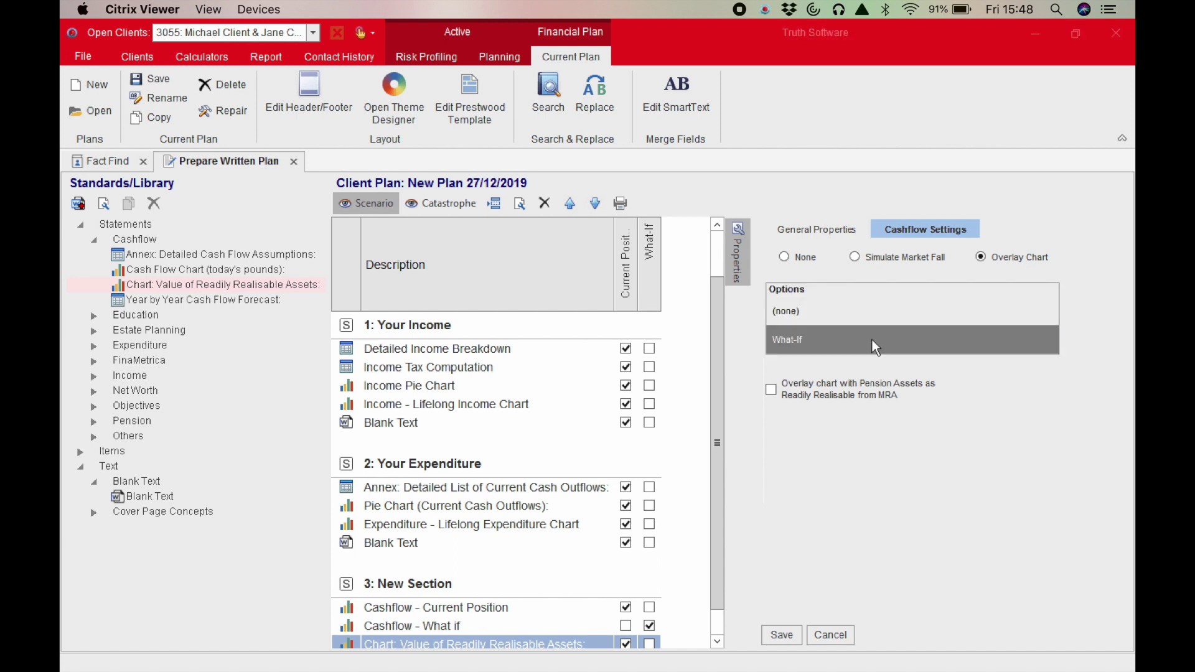
{"action": "left_click", "coordinate": [872, 340]}
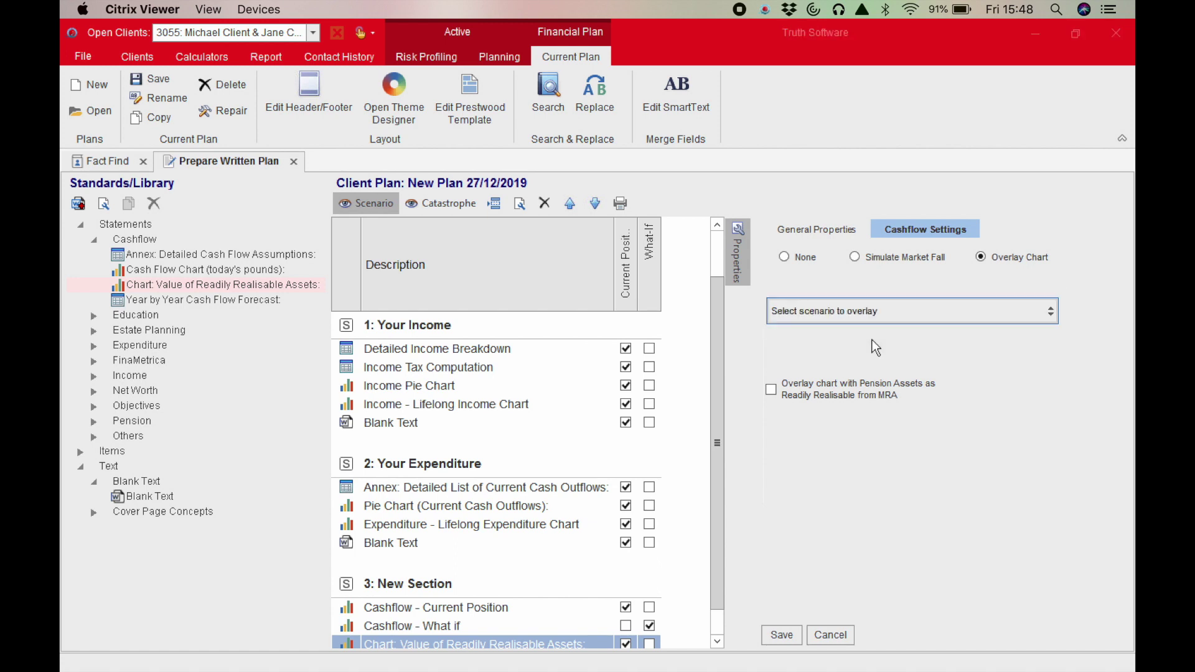
Step: Change the description of the third chart in section 3 to Cashflow - comparing scenarios and save it
{"action": "left_click", "coordinate": [823, 230]}
{"action": "triple_click", "coordinate": [917, 290]}
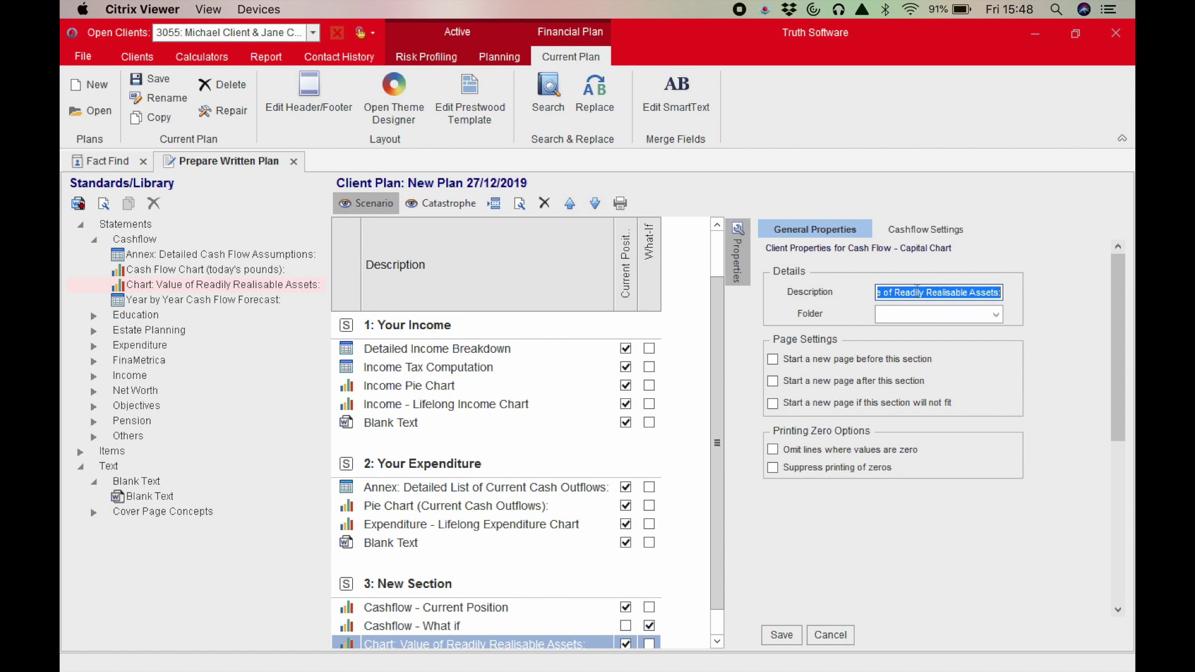
{"action": "type", "text": "Cashflo"}
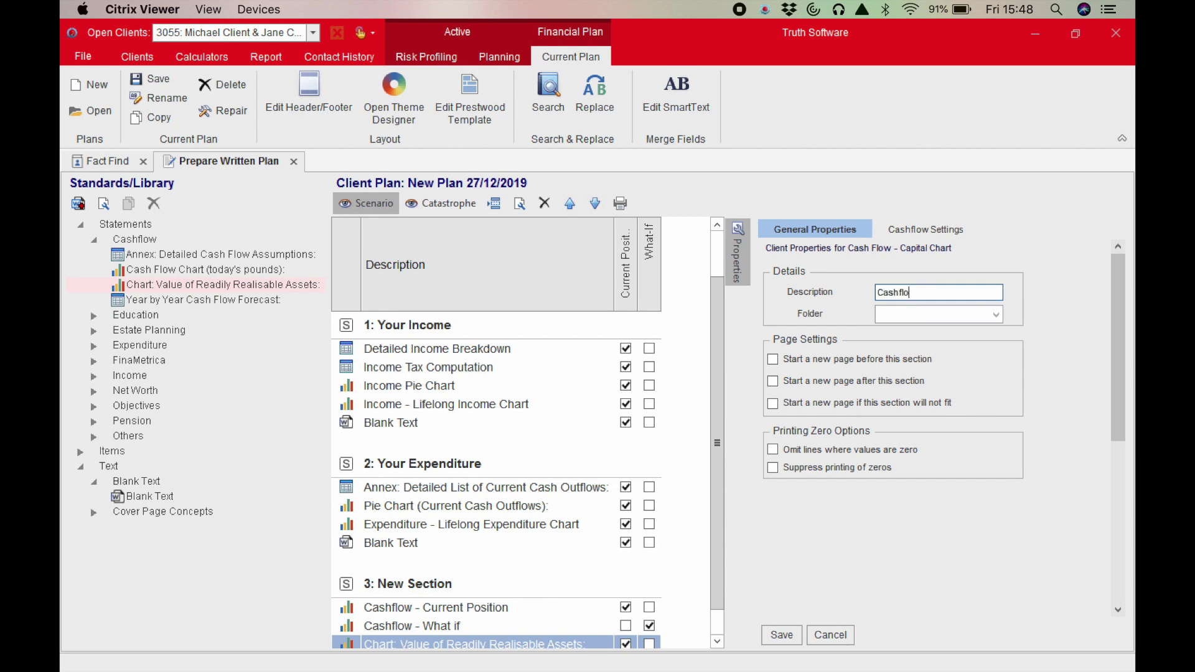
{"action": "type", "text": "w - comparing scenarios"}
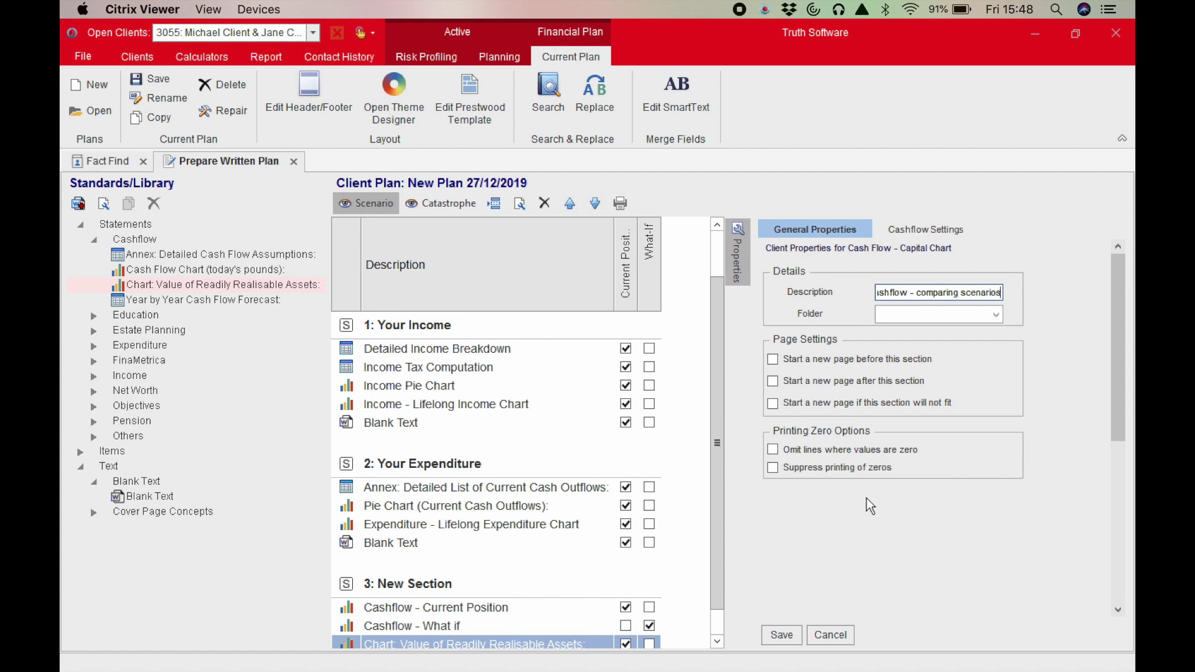
{"action": "left_click", "coordinate": [782, 635]}
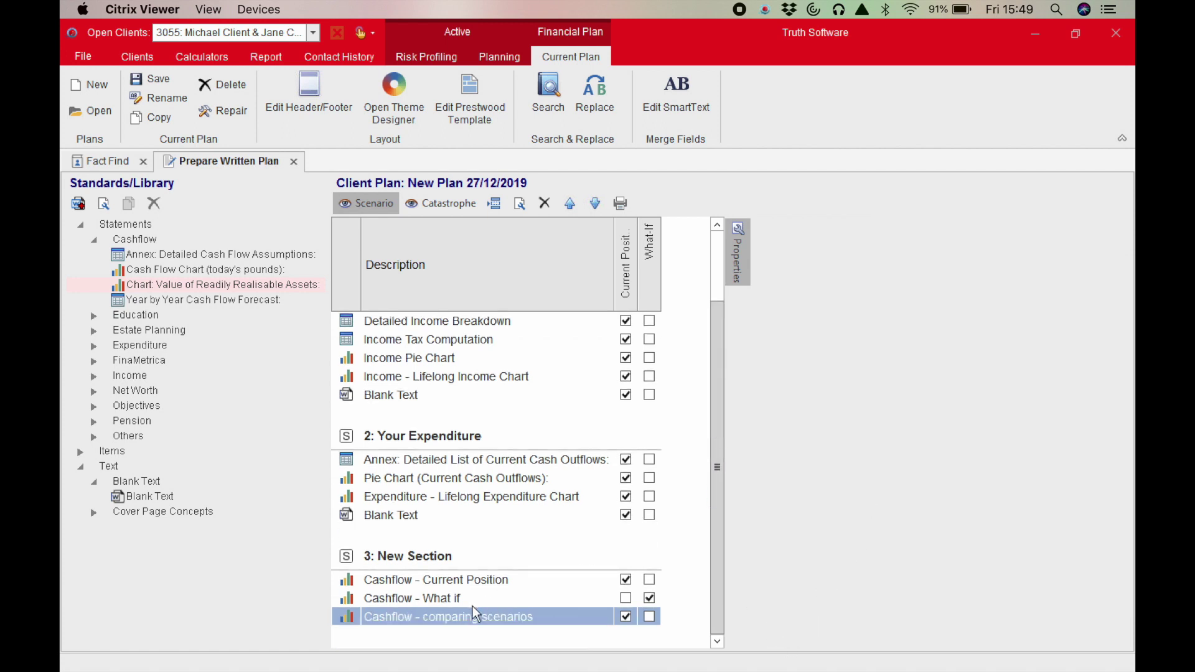
Step: Add a new section named Assumptions at the end of the plan and rename section 3 as Cashflow
{"action": "left_click", "coordinate": [428, 636]}
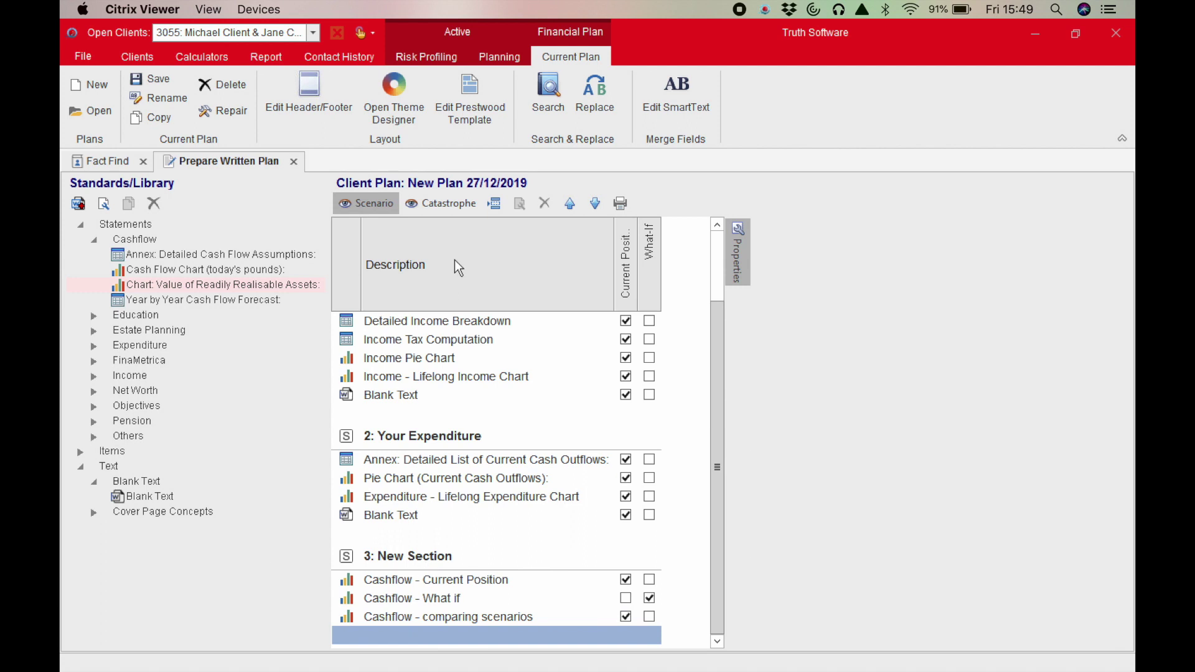
{"action": "left_click", "coordinate": [494, 206]}
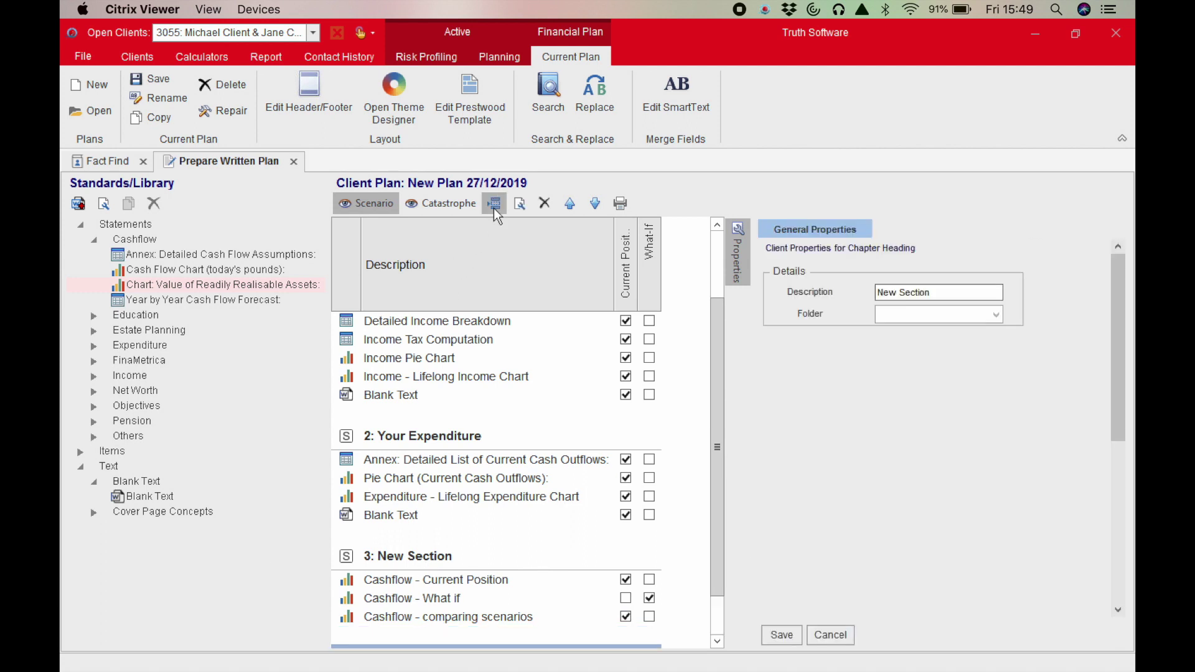
{"action": "scroll", "coordinate": [718, 436], "scroll_direction": "down", "scroll_amount": 3}
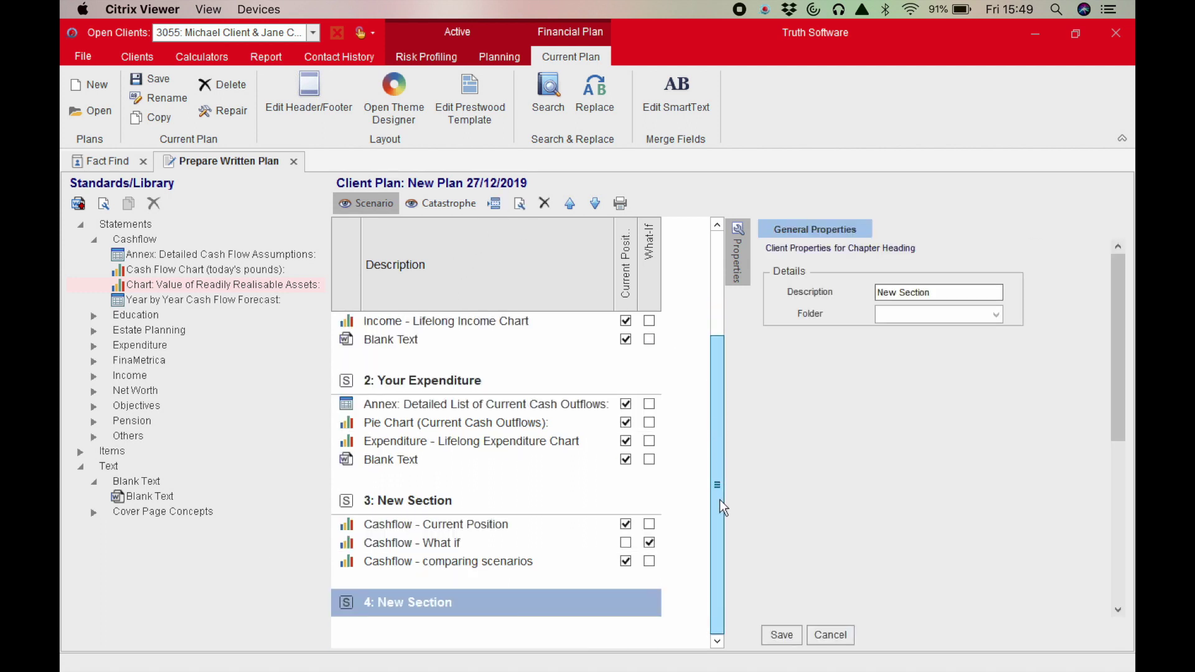
{"action": "left_click", "coordinate": [954, 292]}
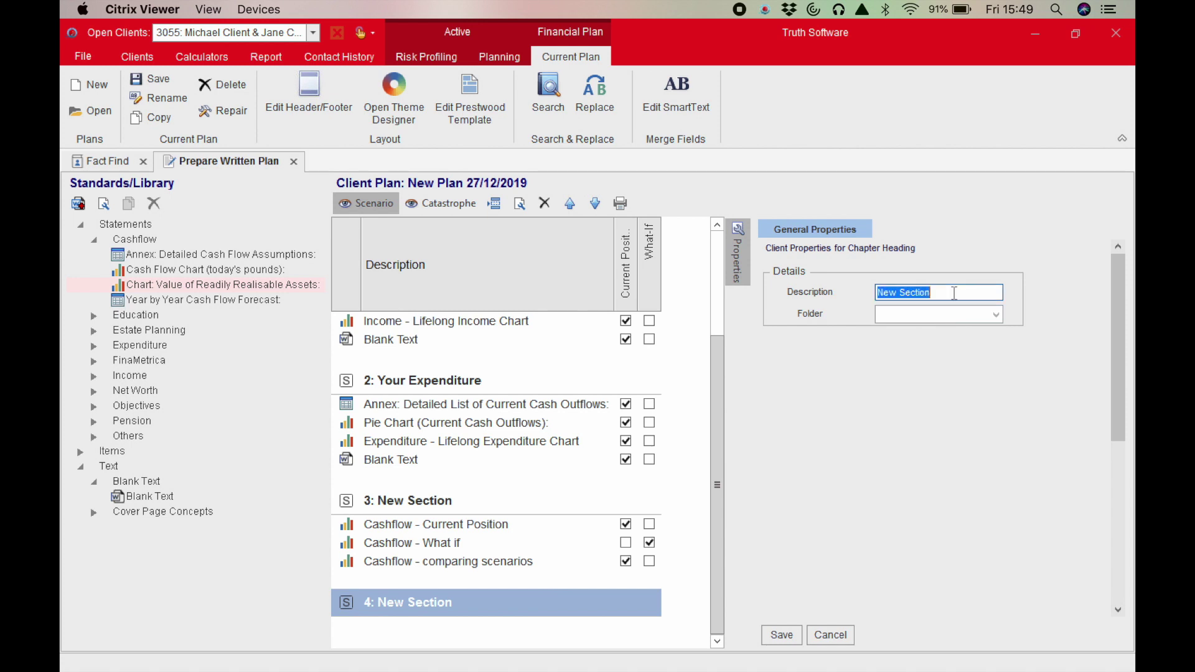
{"action": "type", "text": "Assumptions"}
{"action": "left_click", "coordinate": [432, 501]}
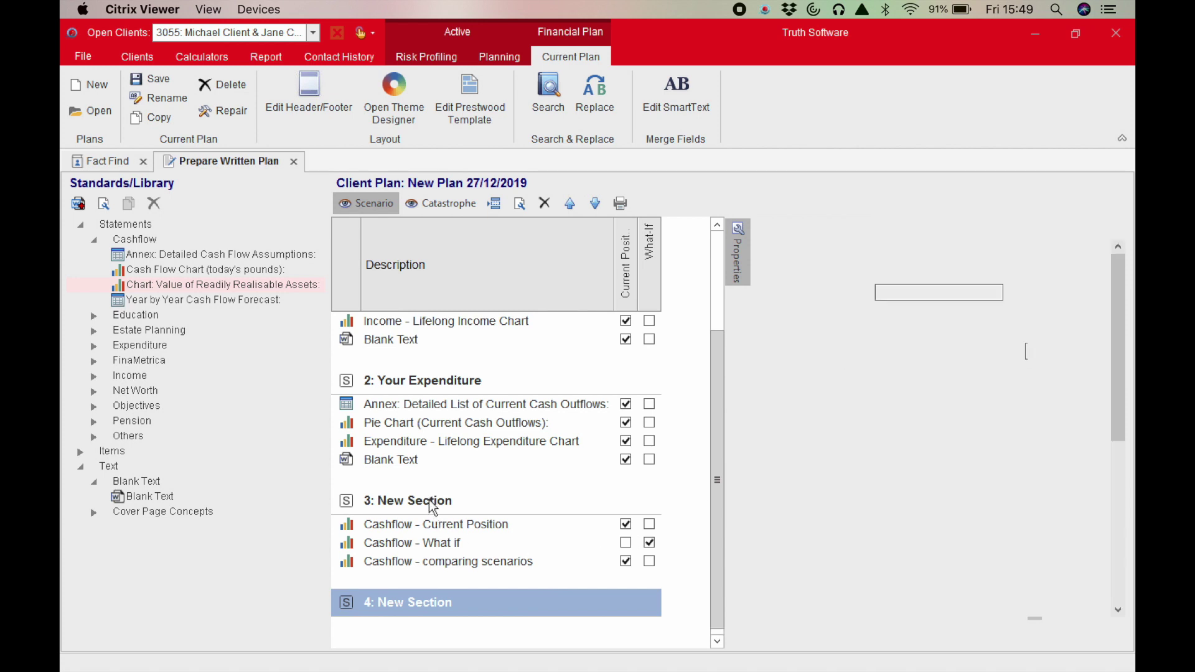
{"action": "left_click", "coordinate": [420, 607]}
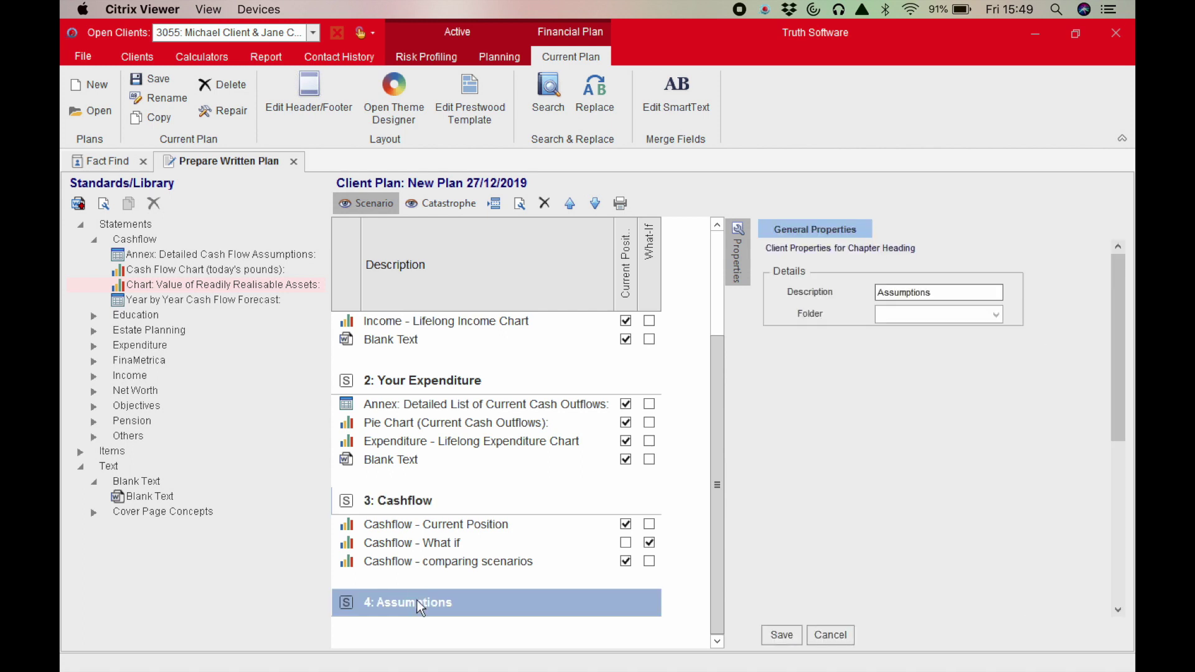
Step: Add the Personal Data library items for the client and the partner to the Assumptions section
{"action": "left_click", "coordinate": [434, 629]}
{"action": "scroll", "coordinate": [716, 518], "scroll_direction": "down", "scroll_amount": 1}
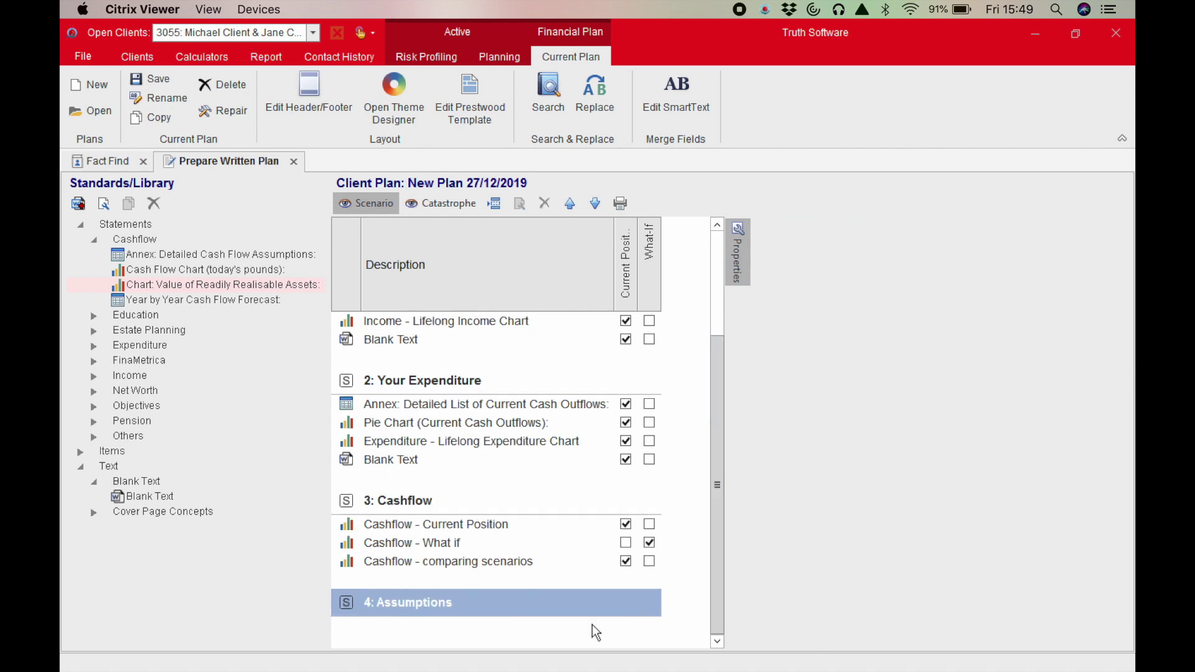
{"action": "left_click", "coordinate": [518, 628]}
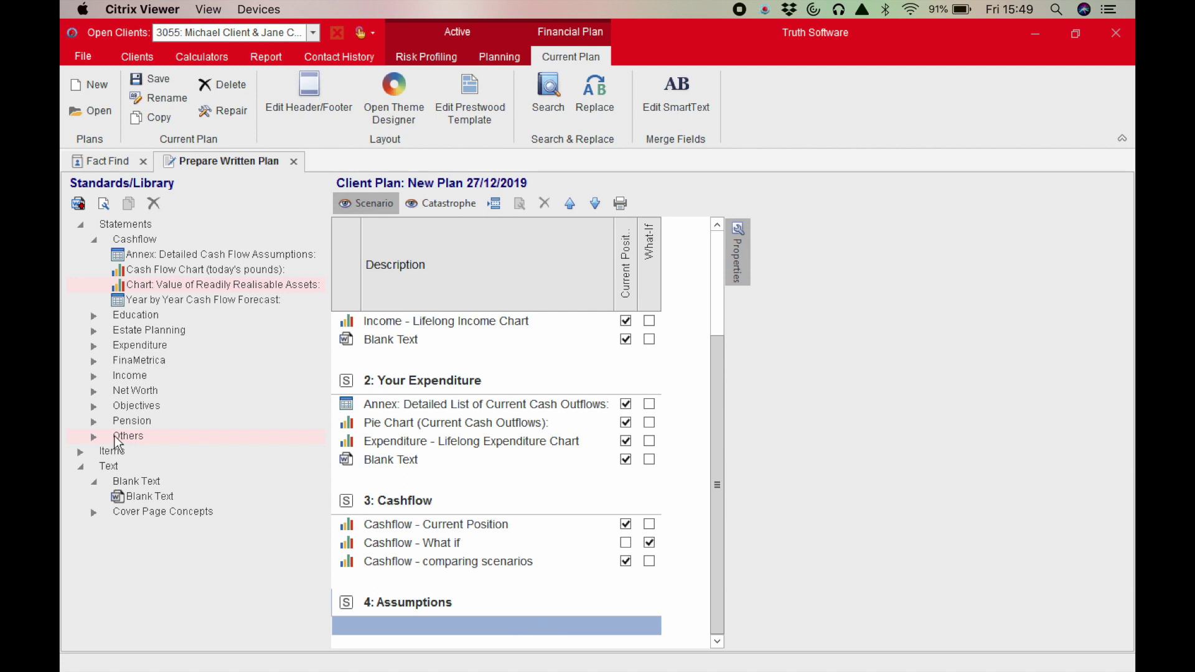
{"action": "left_click", "coordinate": [81, 226]}
{"action": "left_click", "coordinate": [80, 254]}
{"action": "left_click", "coordinate": [80, 240]}
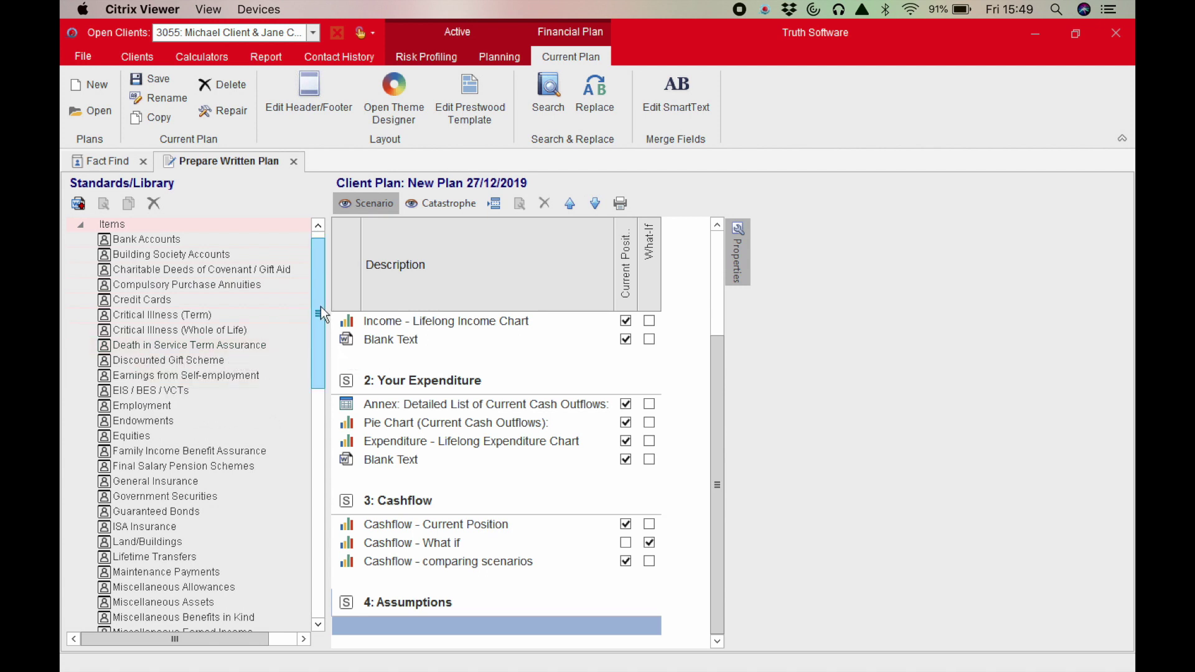
{"action": "left_click_drag", "start_coordinate": [320, 306], "coordinate": [327, 421]}
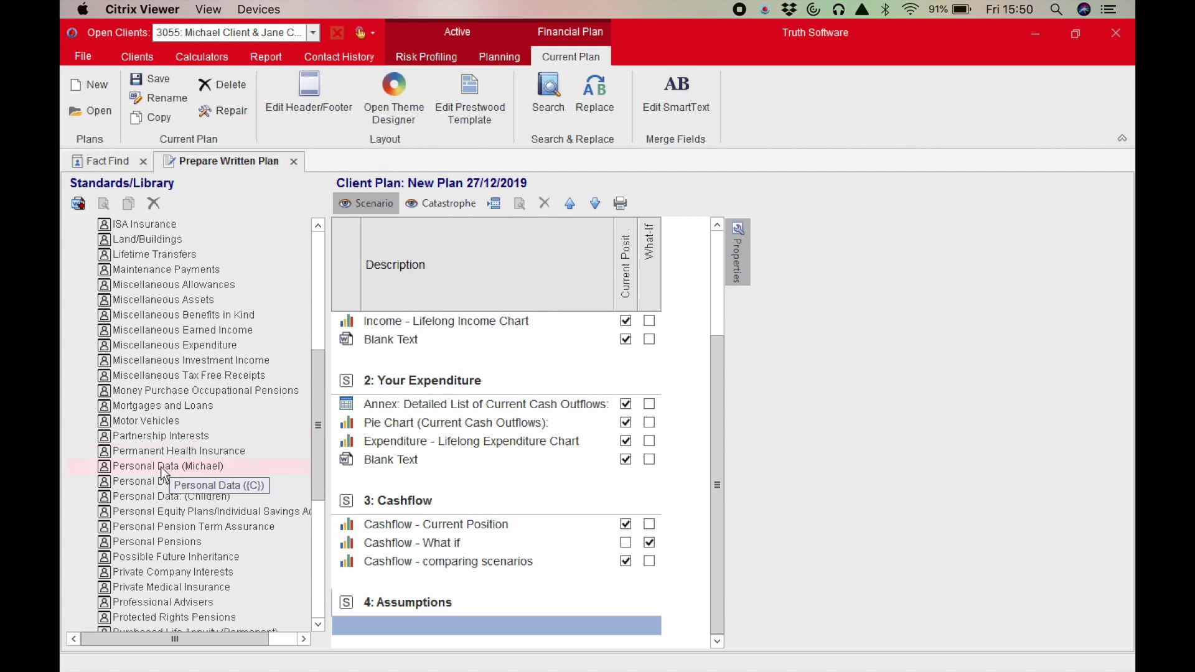
{"action": "left_click_drag", "start_coordinate": [170, 470], "coordinate": [393, 640]}
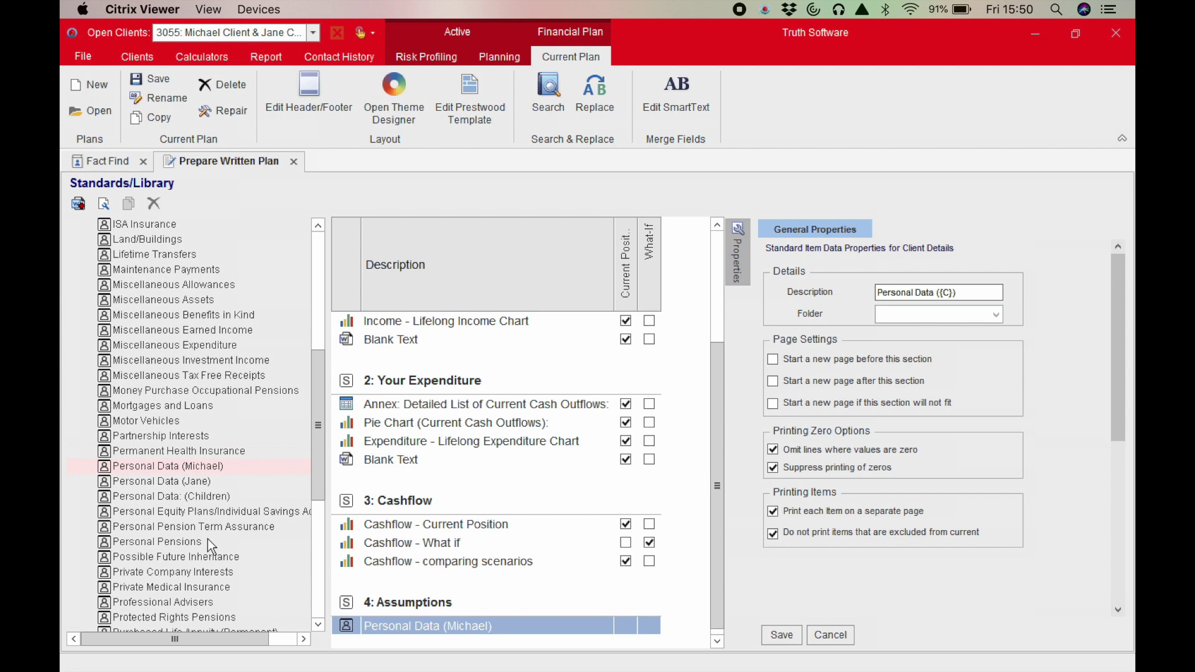
{"action": "left_click_drag", "start_coordinate": [169, 482], "coordinate": [415, 627]}
Step: Add Annex: Detailed Cash Flow Assumptions from the cashflow statements to the end of the Assumptions section and save its properties
{"action": "left_click", "coordinate": [318, 261]}
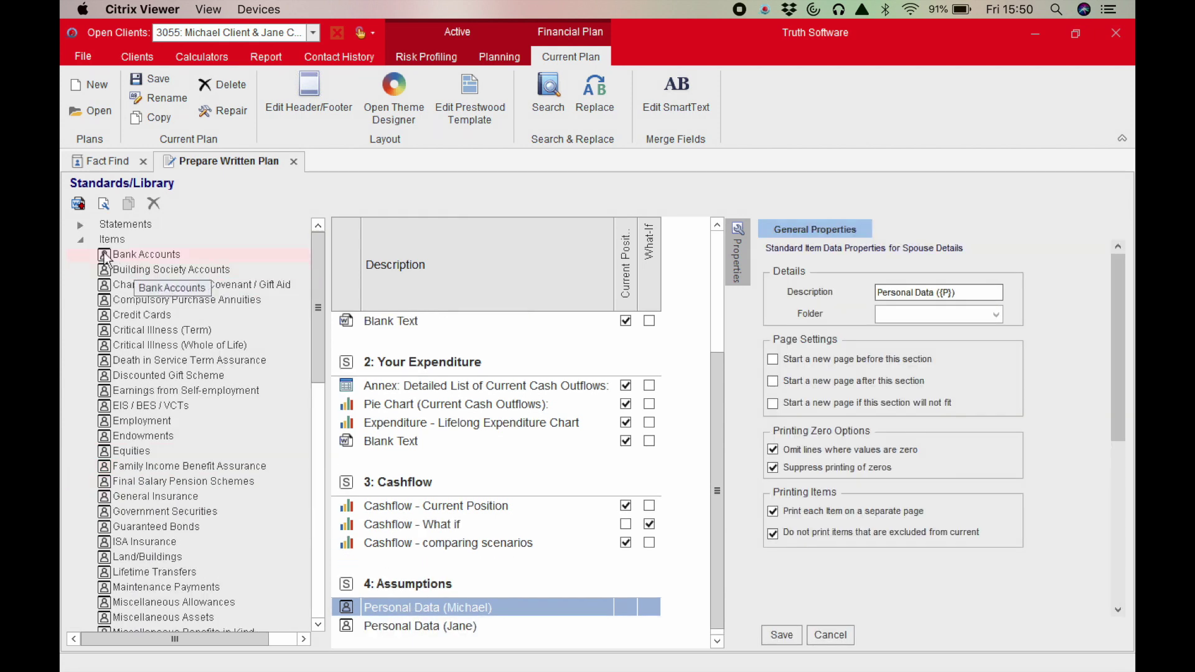
{"action": "left_click", "coordinate": [79, 239]}
{"action": "left_click", "coordinate": [80, 225]}
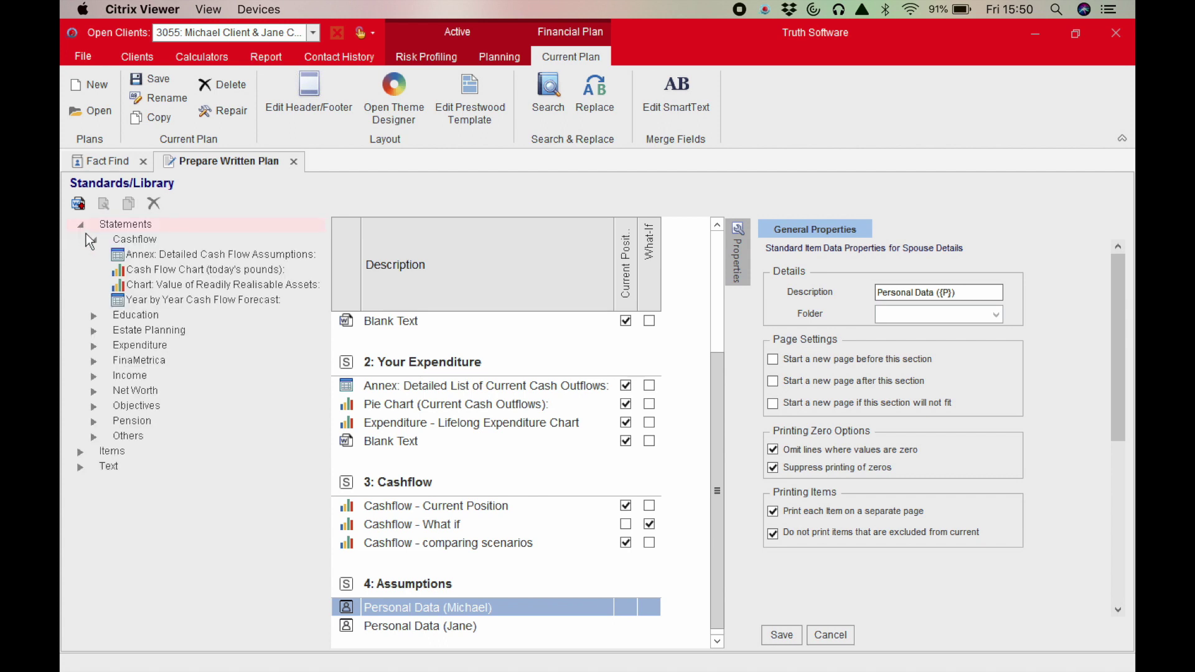
{"action": "left_click_drag", "start_coordinate": [181, 260], "coordinate": [411, 624]}
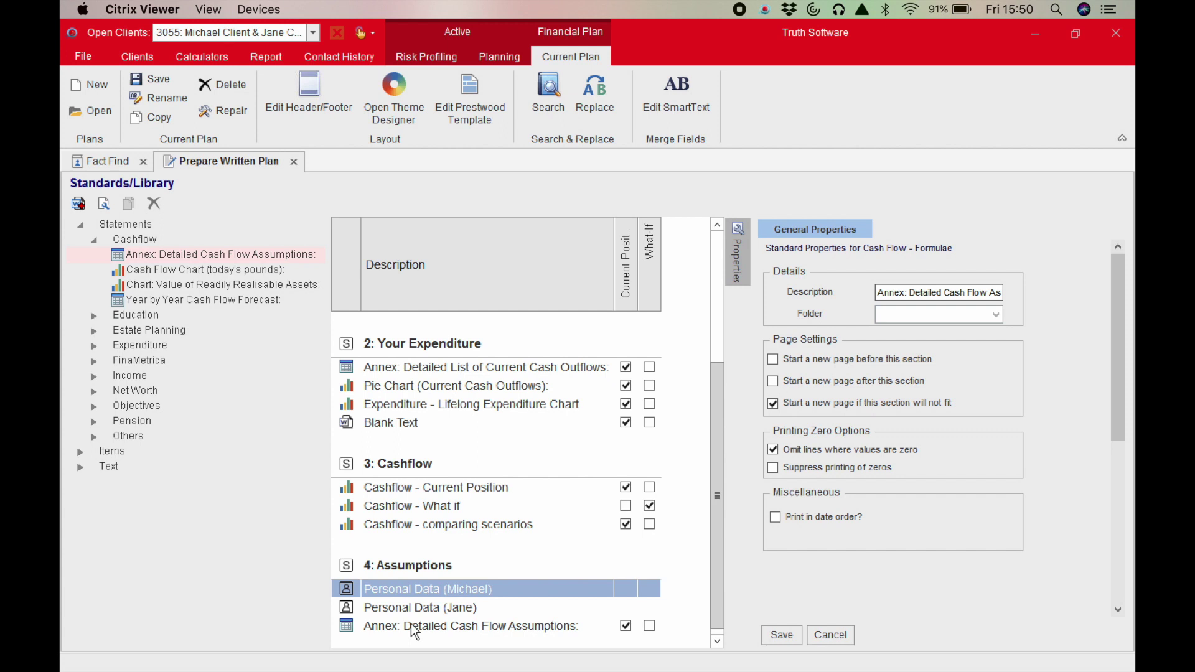
{"action": "left_click", "coordinate": [783, 635]}
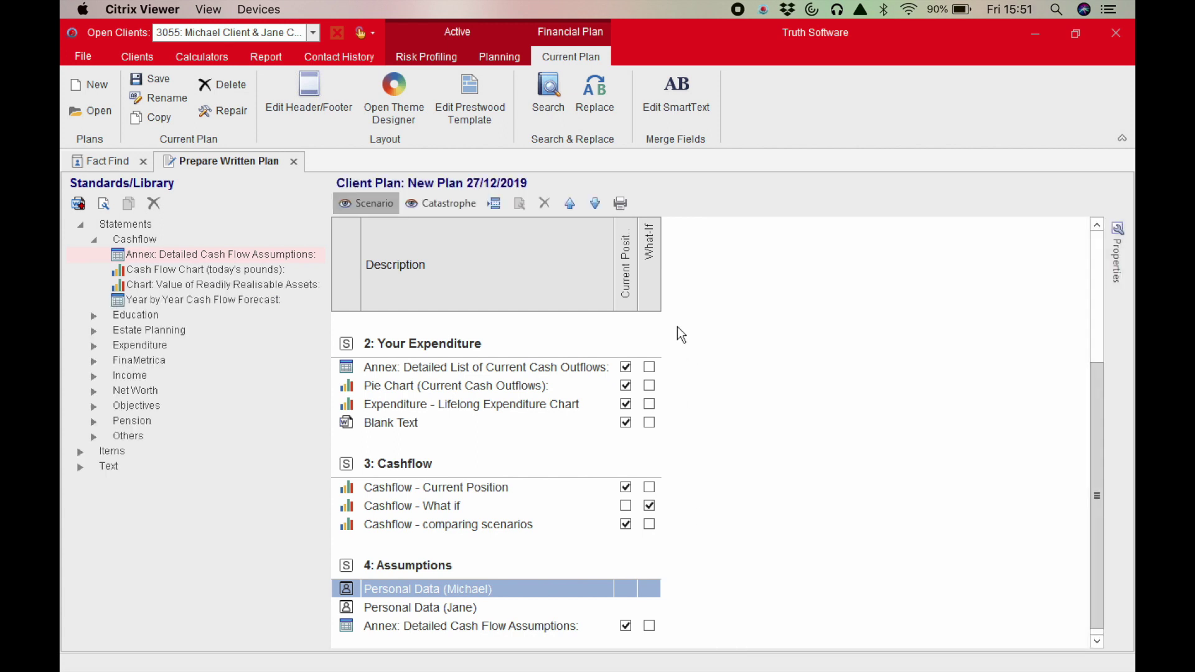
Step: Print all sections of the client plan to Microsoft Word
{"action": "left_click", "coordinate": [623, 202]}
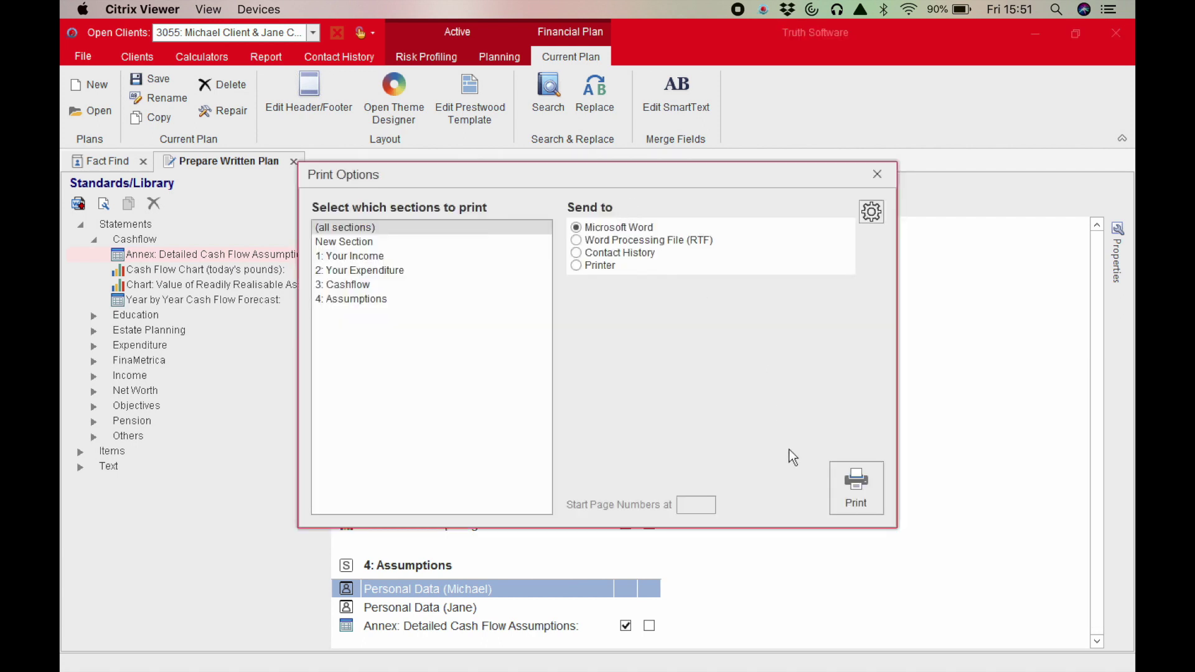
{"action": "left_click", "coordinate": [847, 489]}
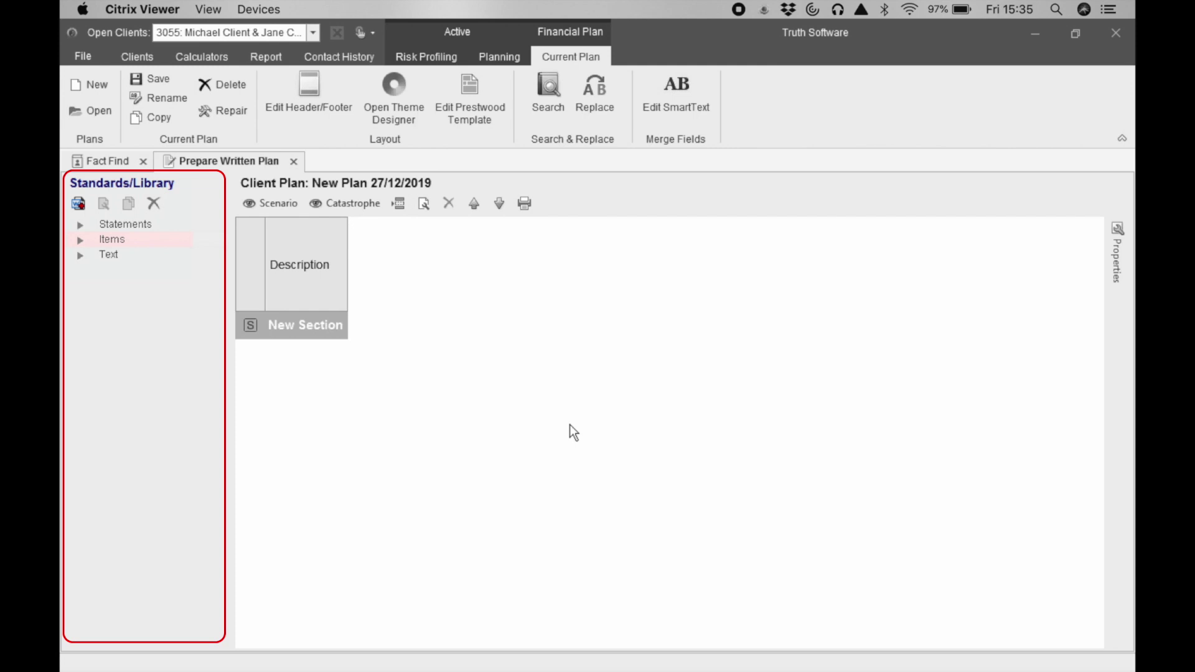
Step: Switch to the generated plan document in Word and look through its Detailed Income Breakdown
{"action": "left_click", "coordinate": [570, 426]}
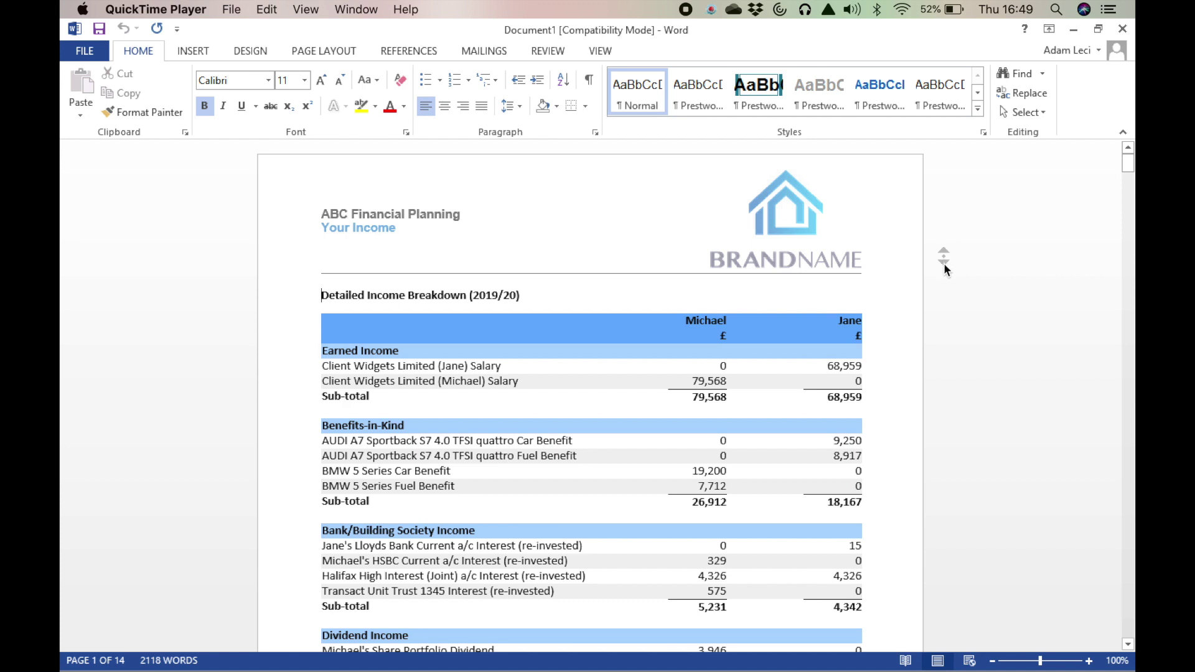
{"action": "middle_click", "coordinate": [925, 244]}
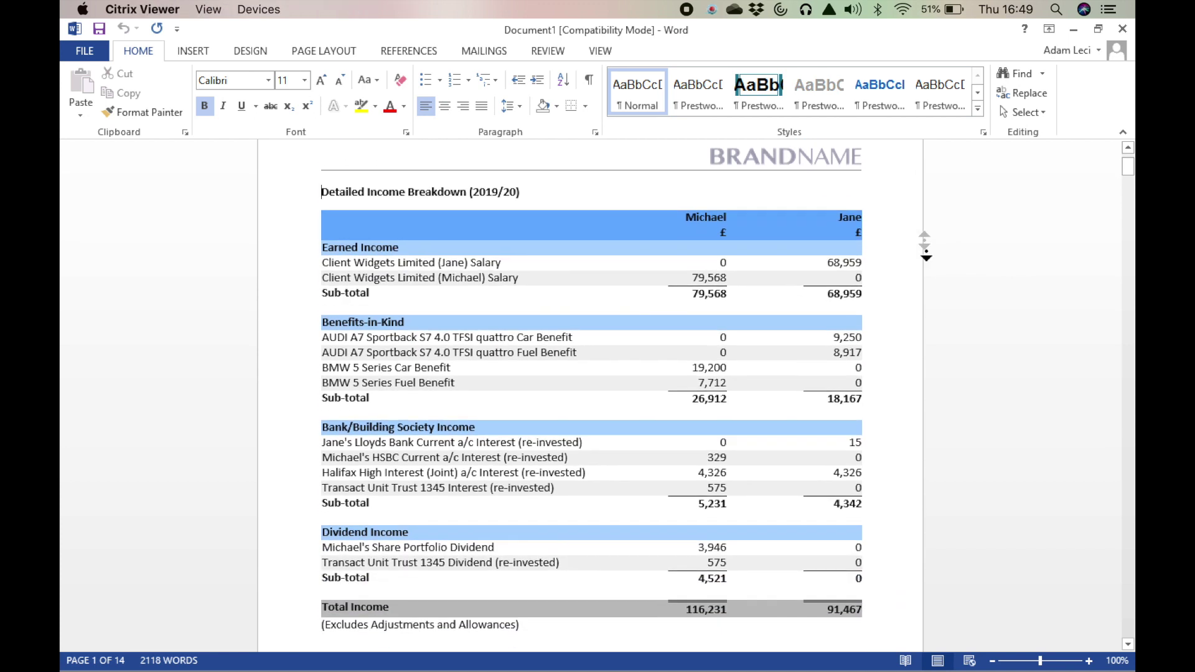